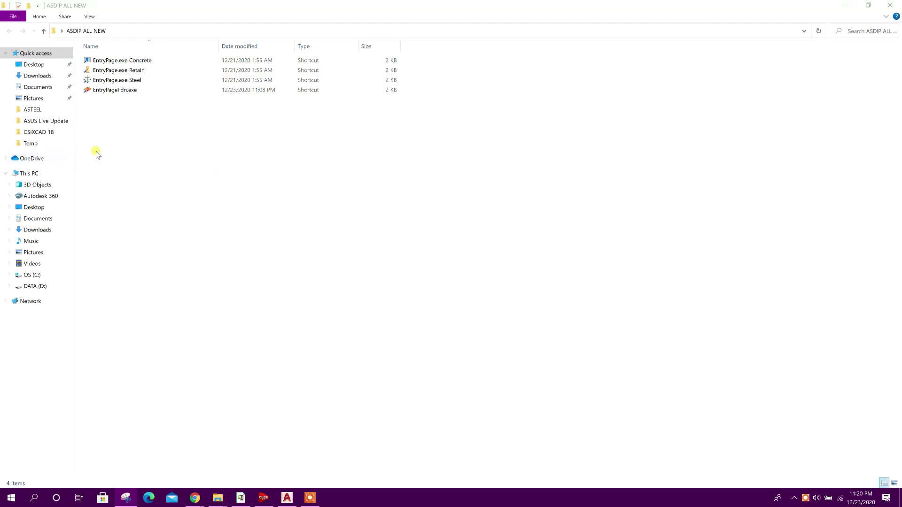
Run the EntryPageFdn.exe shortcut as administrator
click(171, 141)
right_click(110, 92)
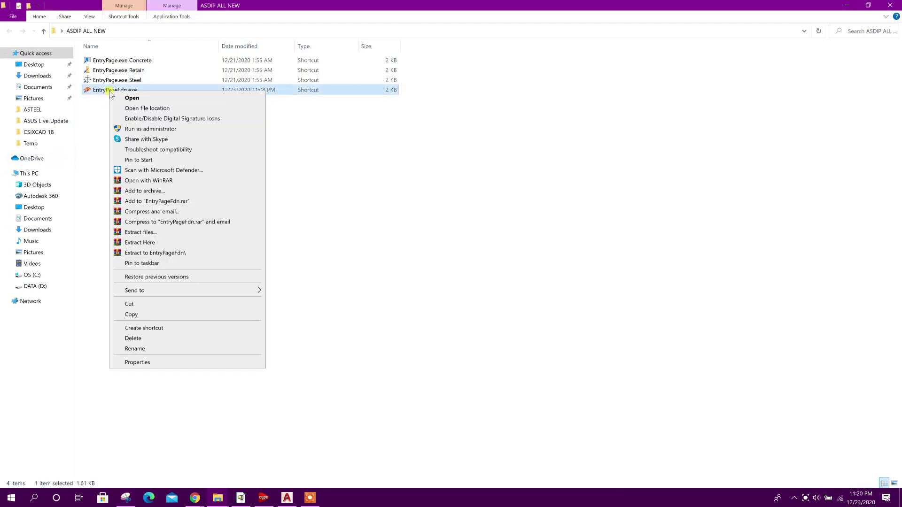
click(148, 129)
Approve the admin prompt and add a new pile cap calculation named PC6
click(425, 314)
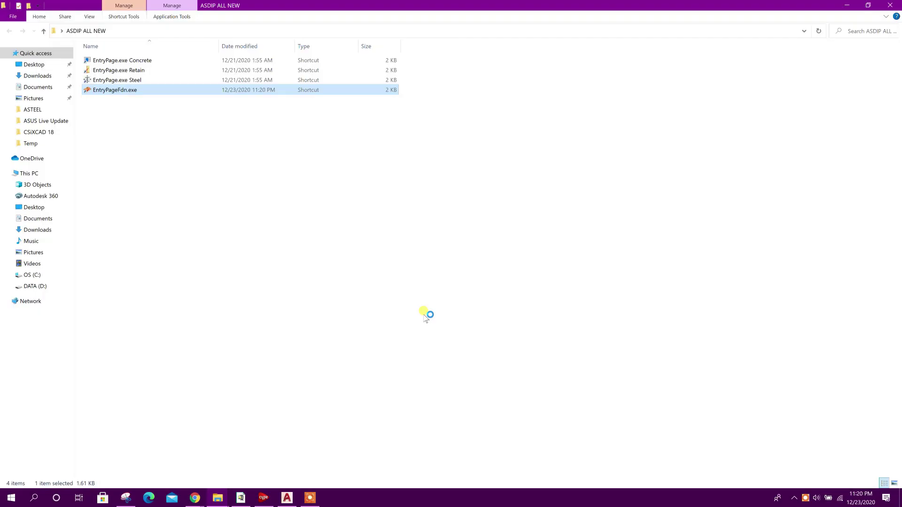
drag(402, 132, 359, 129)
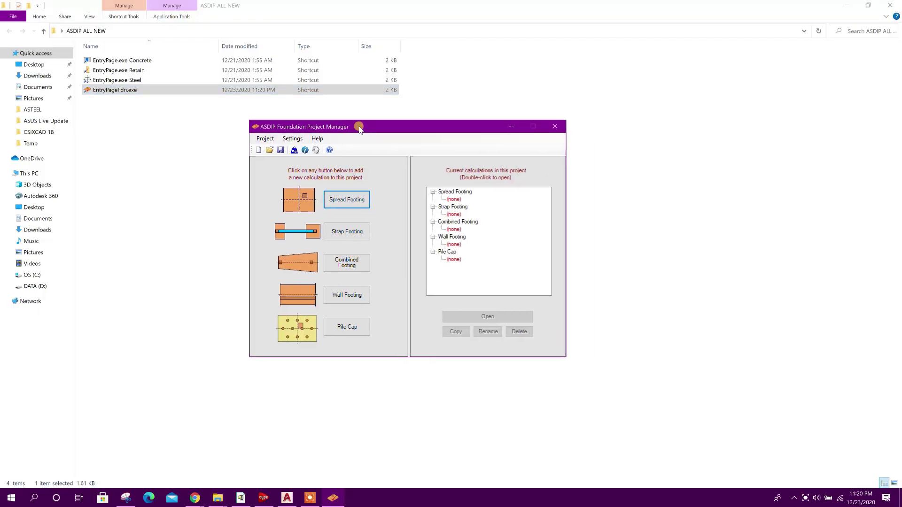
click(350, 328)
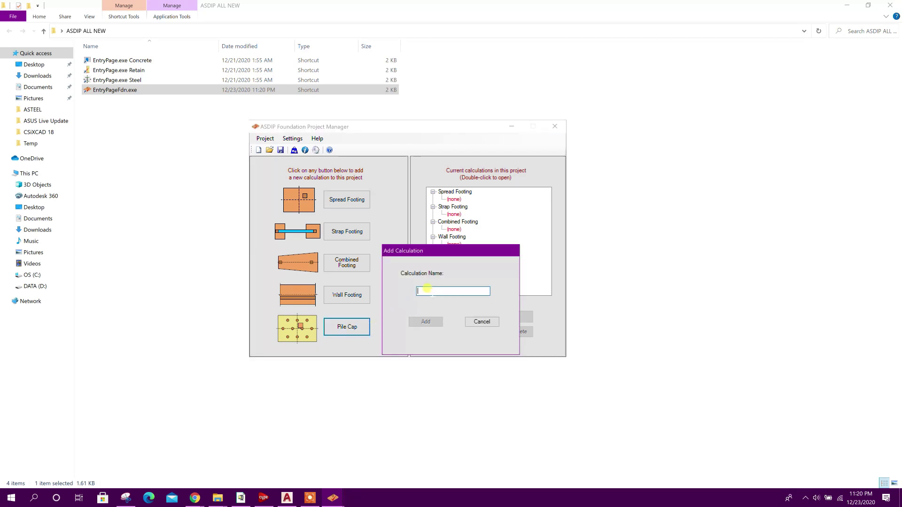
text(PC6)
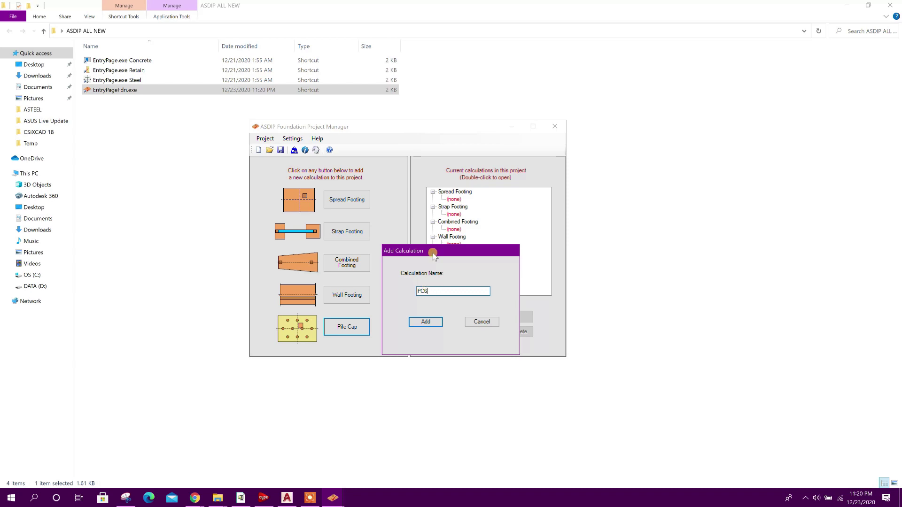
drag(433, 254, 406, 214)
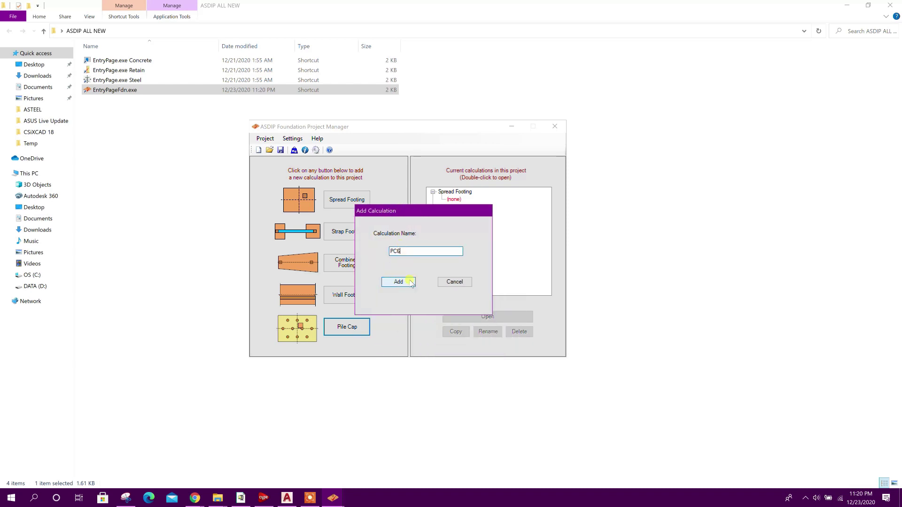
click(409, 283)
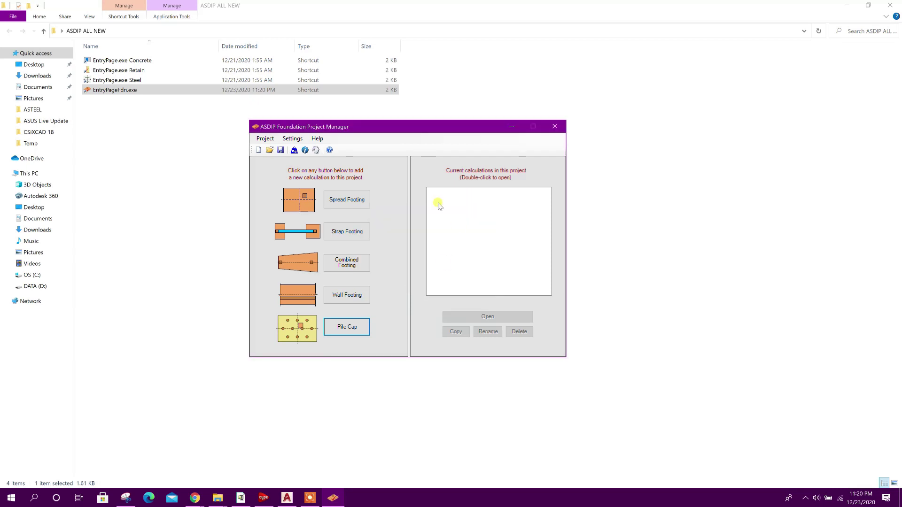
Open the PC6 calculation in the Pile Cap Design window
click(451, 259)
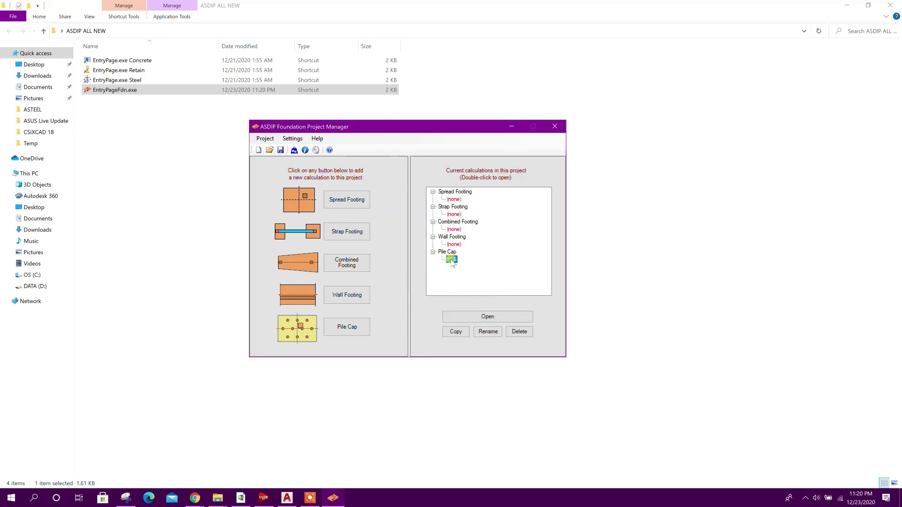
click(487, 316)
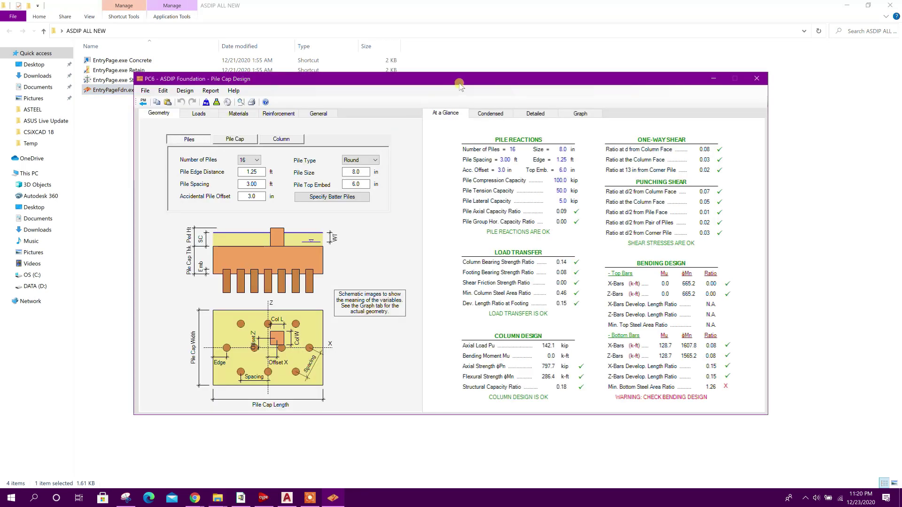
mouse_move(459, 83)
mouse_down()
mouse_move(447, 81)
mouse_move(457, 79)
mouse_up()
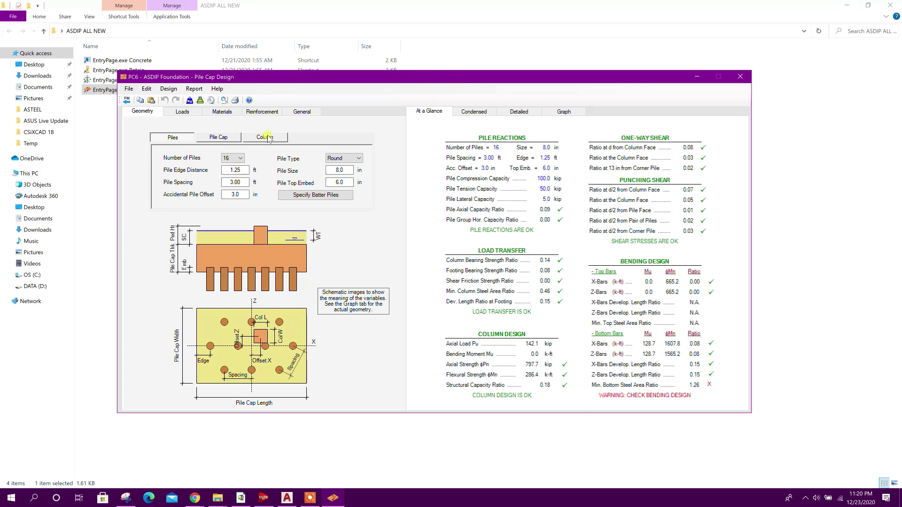
Enter a dead axial load of 350 kip and a live axial load of 200 kip
key(Tab)
key(Tab)
key(Tab)
click(341, 169)
key(Tab)
click(182, 113)
click(271, 189)
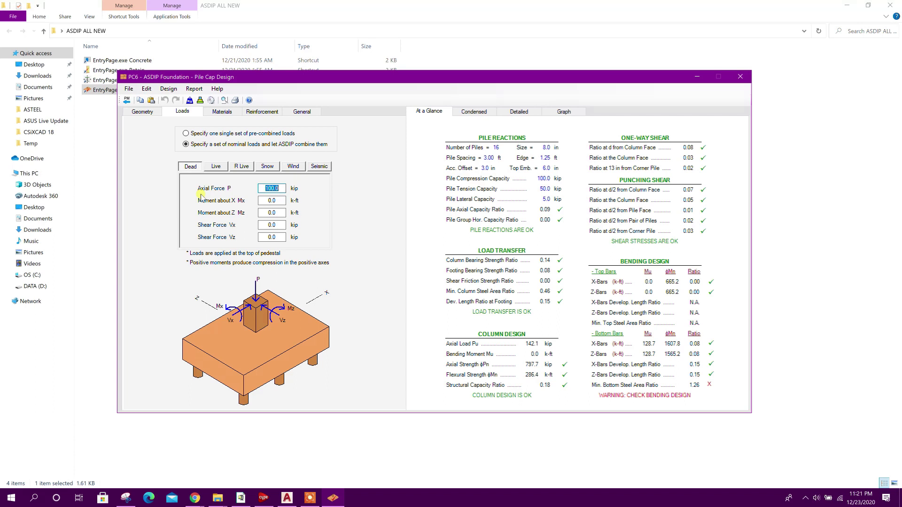
text(350)
click(271, 201)
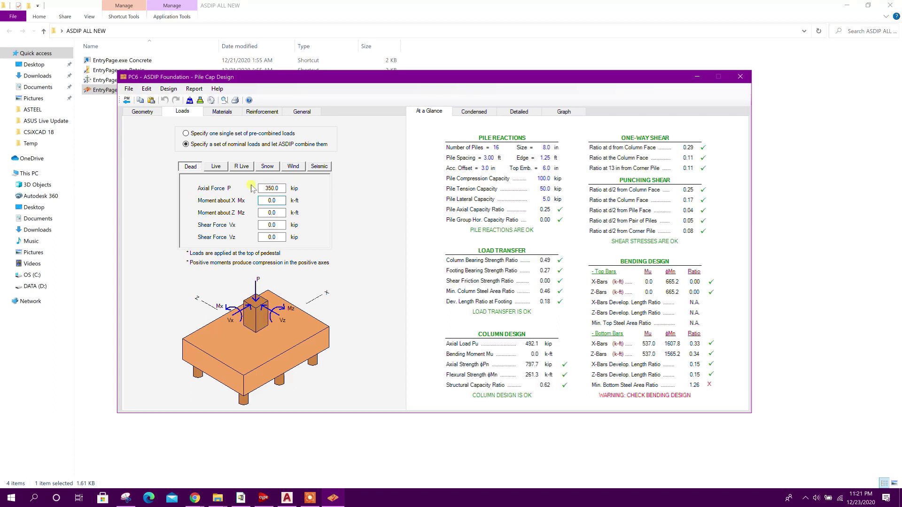
click(216, 166)
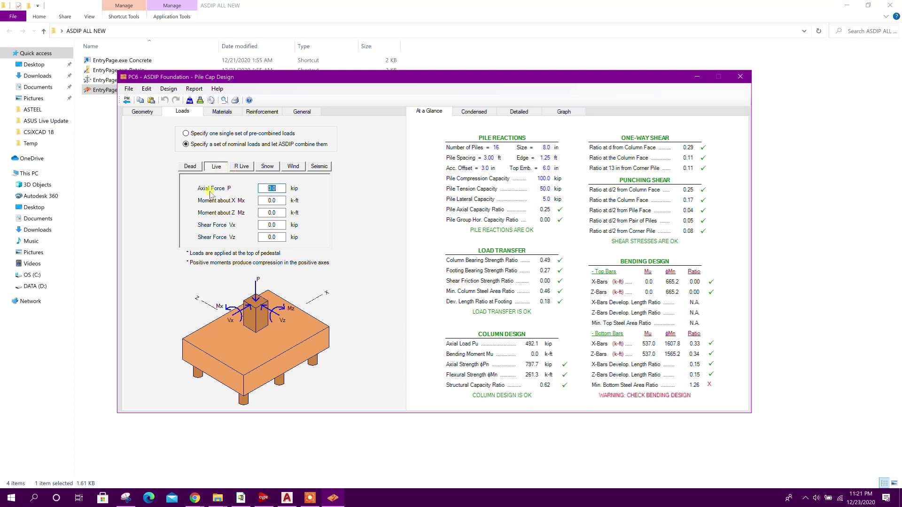
text(2)
key(Tab)
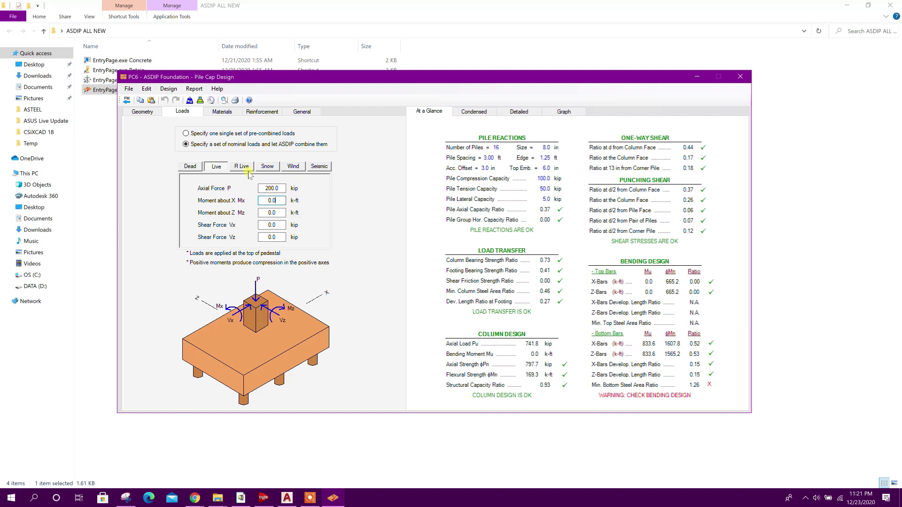
Enter wind loads P 55 kip, Mx 52, Mz 23 k-ft, Vx 16, Vz 30 kip
click(292, 166)
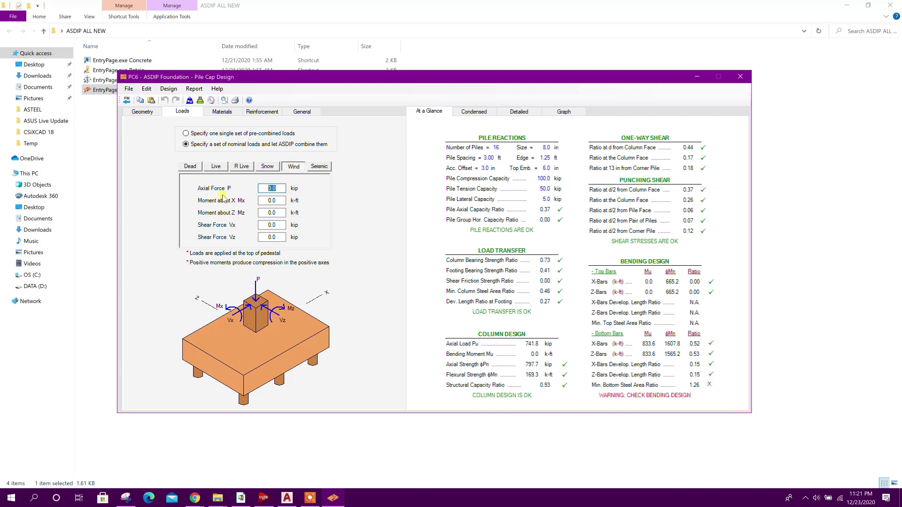
text(55)
key(Return)
key(Tab)
text(5)
key(Return)
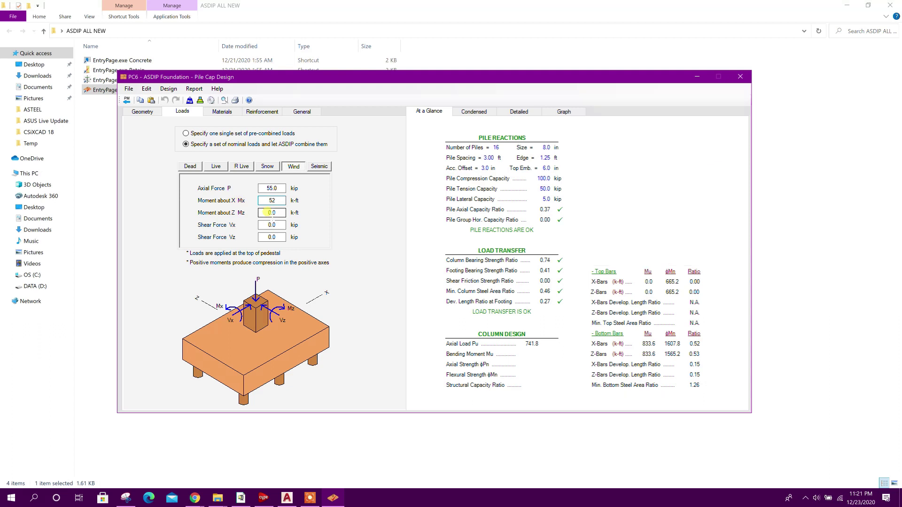
key(Tab)
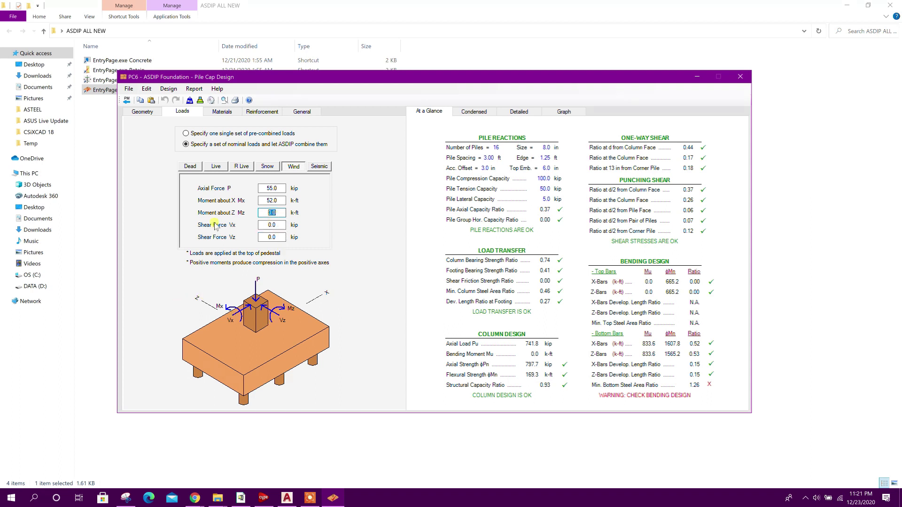
text(23)
key(Tab)
text(16)
key(Tab)
text(3)
click(267, 188)
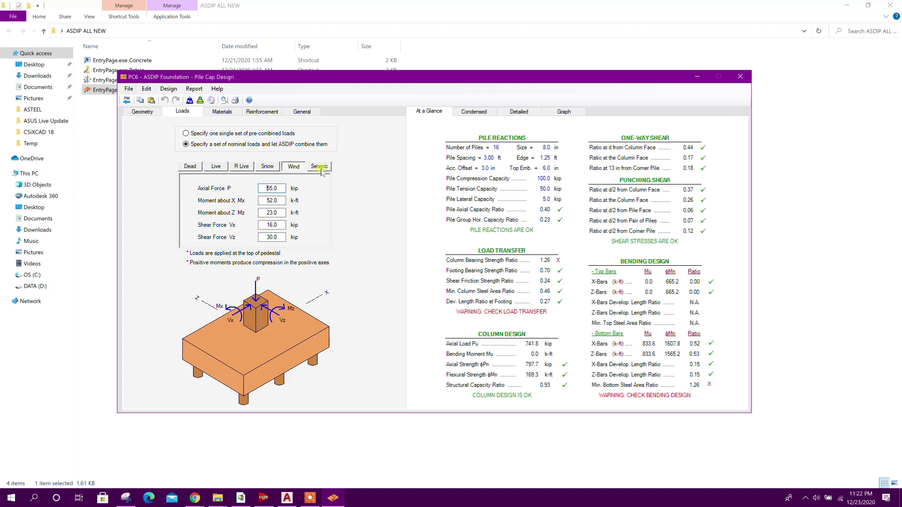
Enter seismic loads P 70 kip, Mx 60, Mz 25 k-ft, Vx 20, Vz 37 kip
click(319, 167)
text(70)
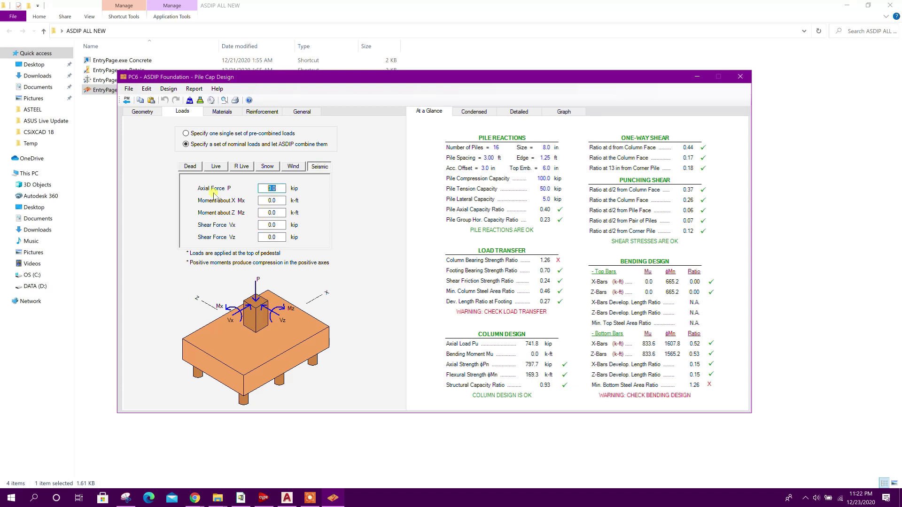
key(Tab)
text(2)
text(0)
click(259, 216)
text(25)
key(Tab)
text(20)
click(274, 237)
double_click(275, 237)
text(37)
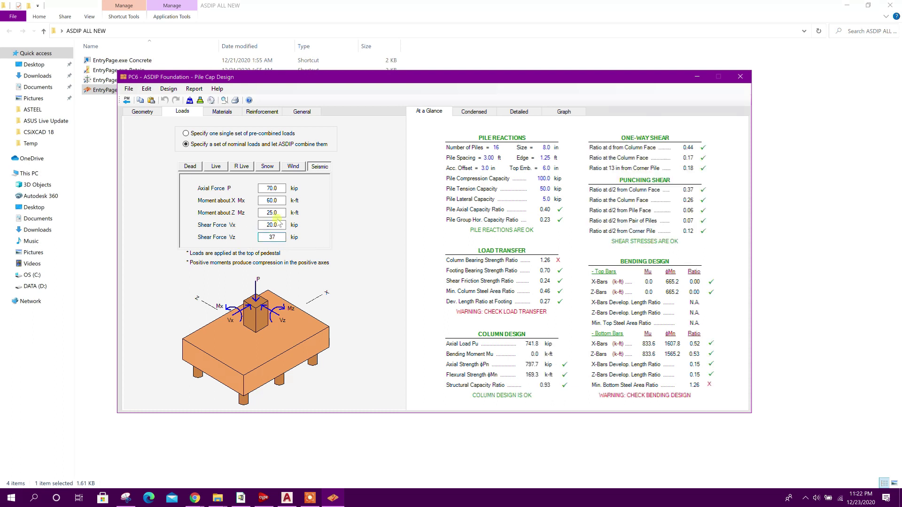
click(279, 211)
click(277, 200)
Use 6 piles of 20 in size with a 12 in top embed
click(153, 113)
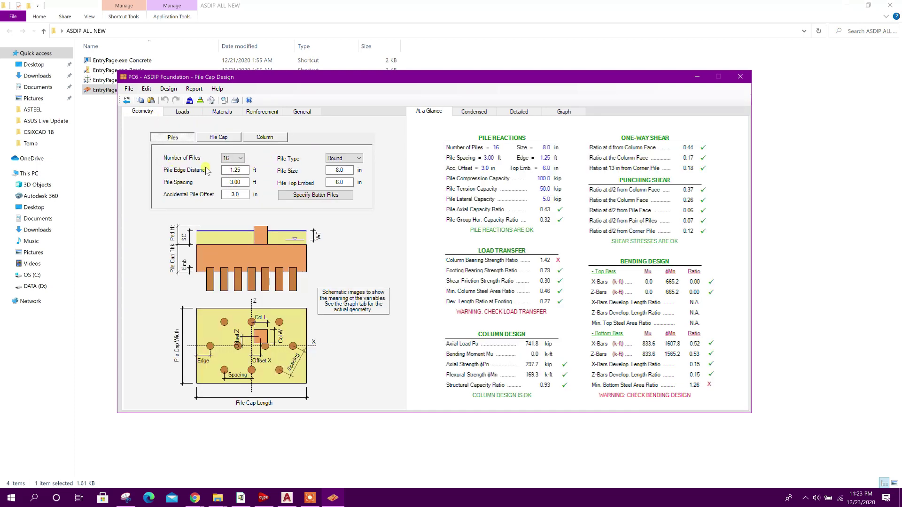
click(234, 159)
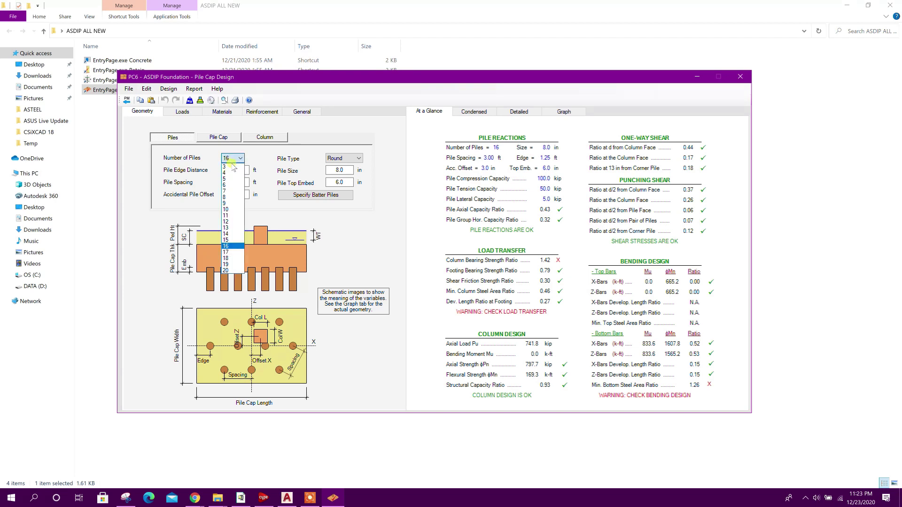
click(232, 185)
click(233, 186)
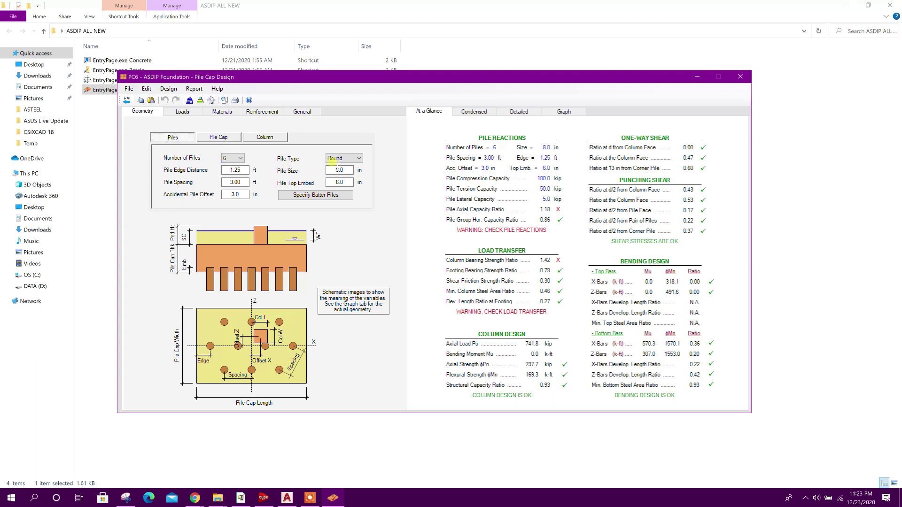
click(342, 160)
click(342, 160)
key(Tab)
text(2)
key(Tab)
text(12)
click(339, 169)
Set pile spacing to 4.25 ft and pile edge distance to 1.75 ft
click(234, 182)
double_click(235, 181)
key(Tab)
key(Tab)
key(shift+Tab)
key(shift+Tab)
text(4.25)
click(233, 194)
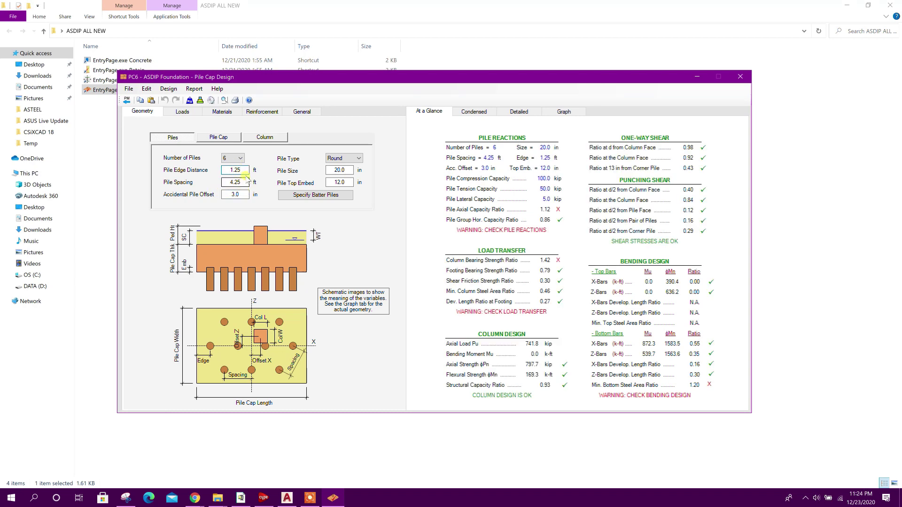
click(237, 169)
text(1.75)
key(Tab)
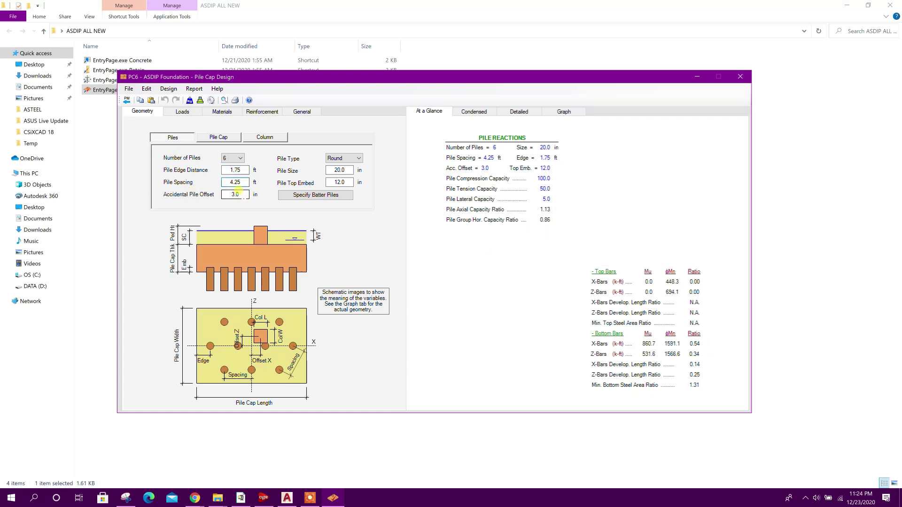
click(230, 138)
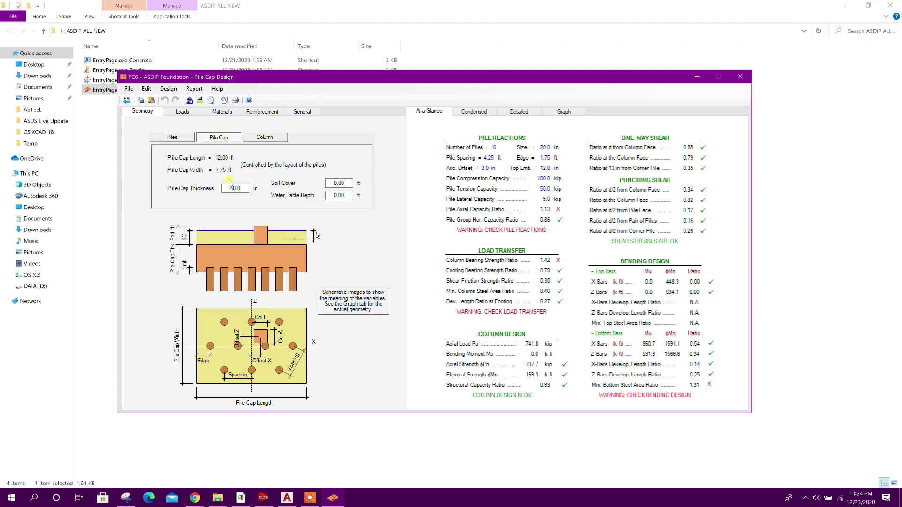
Change the pile cap thickness from 48 to 45 in
click(240, 186)
click(180, 138)
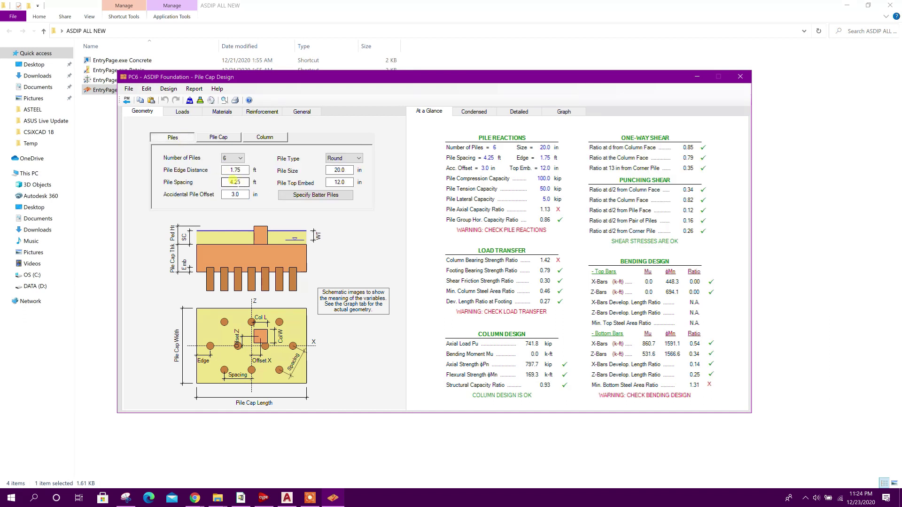
click(219, 137)
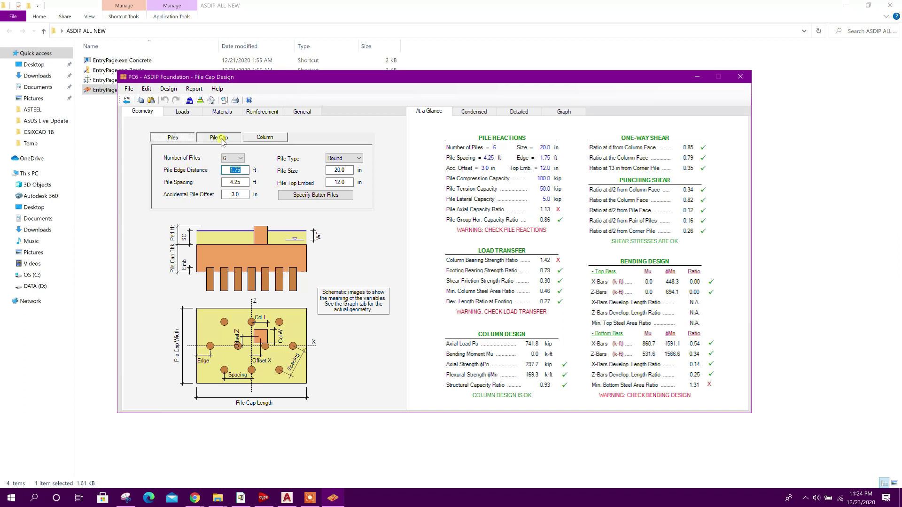
double_click(234, 188)
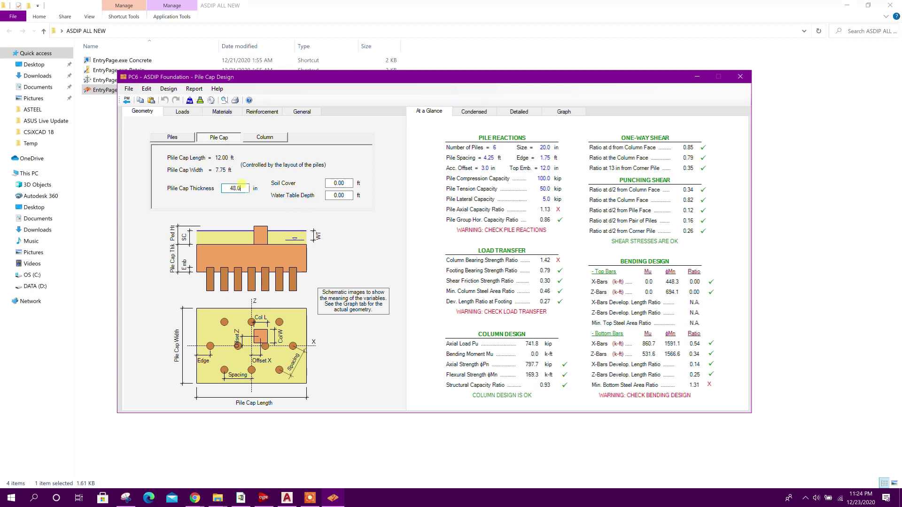
text(46)
key(Tab)
drag(248, 187, 212, 194)
text(4)
key(Tab)
Set the soil cover over the pile cap to 1.00 ft
click(335, 183)
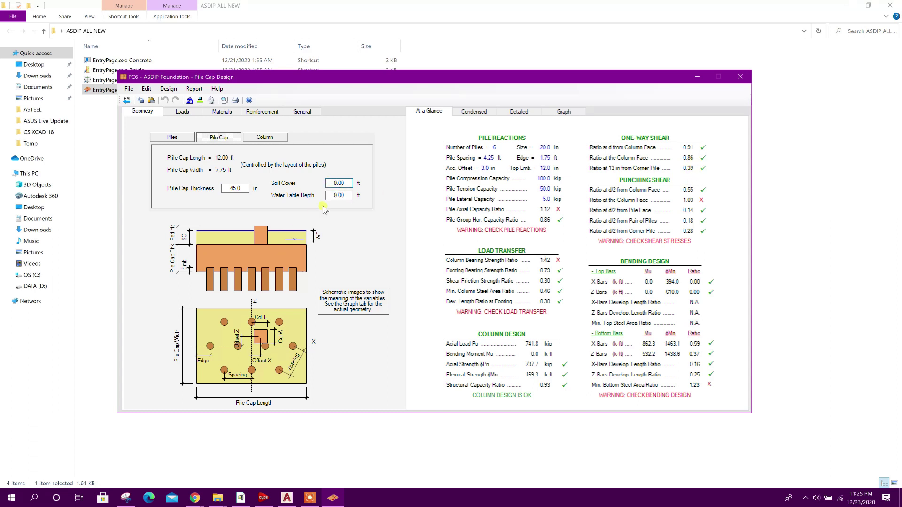
click(343, 183)
double_click(342, 183)
text(1)
click(344, 192)
click(347, 186)
Set the column to 30 in length and 24 in width, with a 5.00 ft pedestal height
click(265, 137)
click(234, 158)
scroll(216, 162, up, 2)
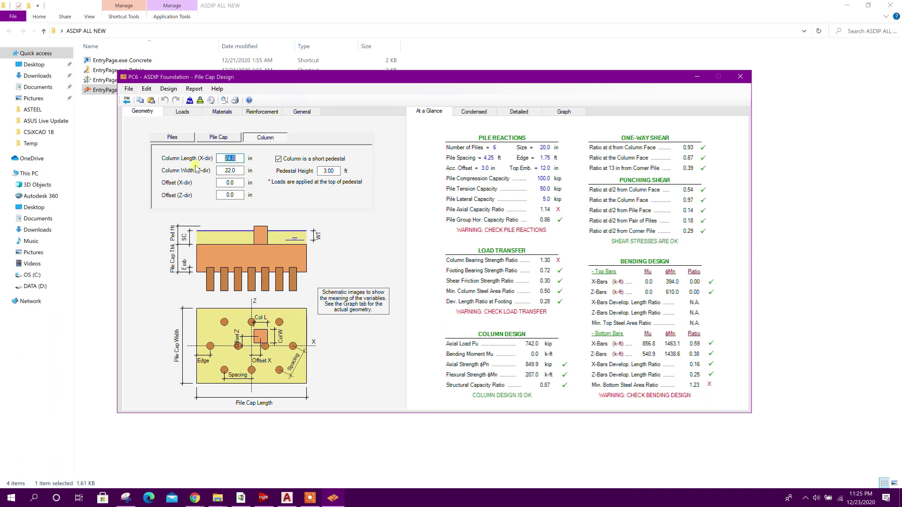
text(30)
click(232, 170)
text(24)
key(Return)
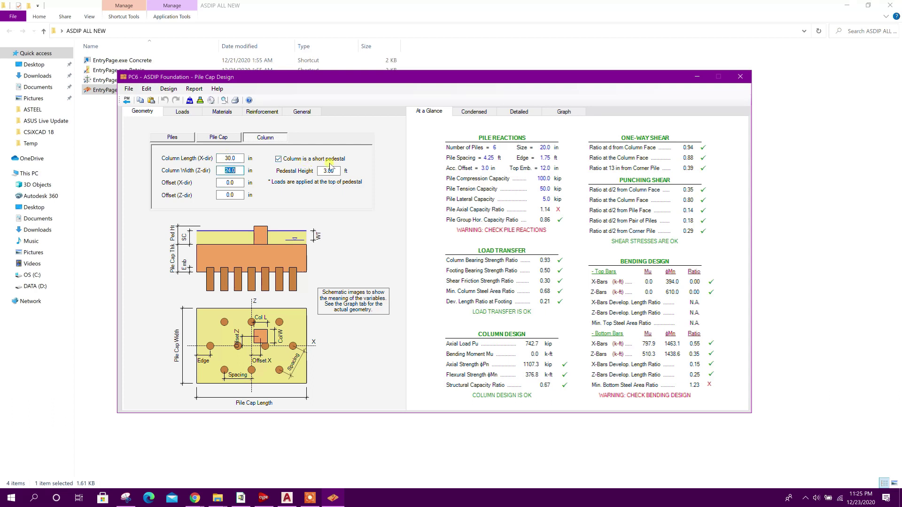
click(328, 170)
key(Tab)
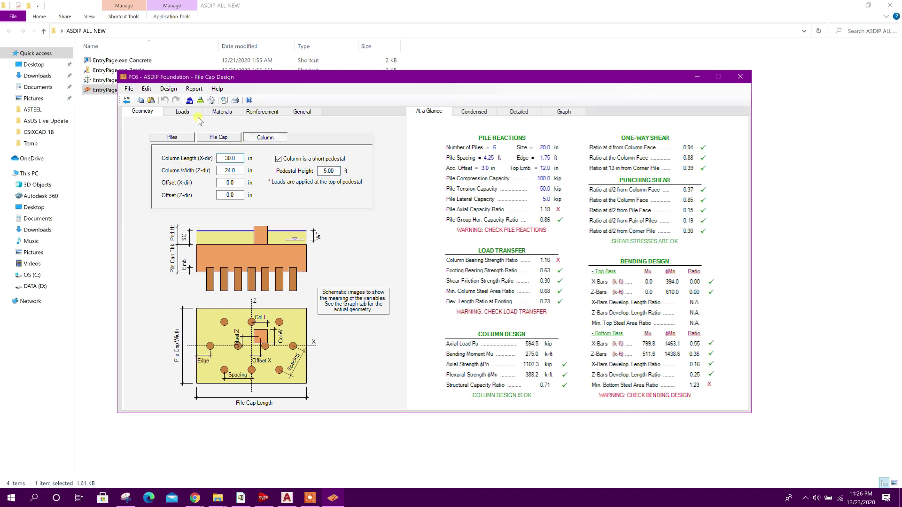
click(229, 117)
Give piles 125 kip compression, 0 tension and 8 kip lateral capacity, then recalculate
double_click(254, 170)
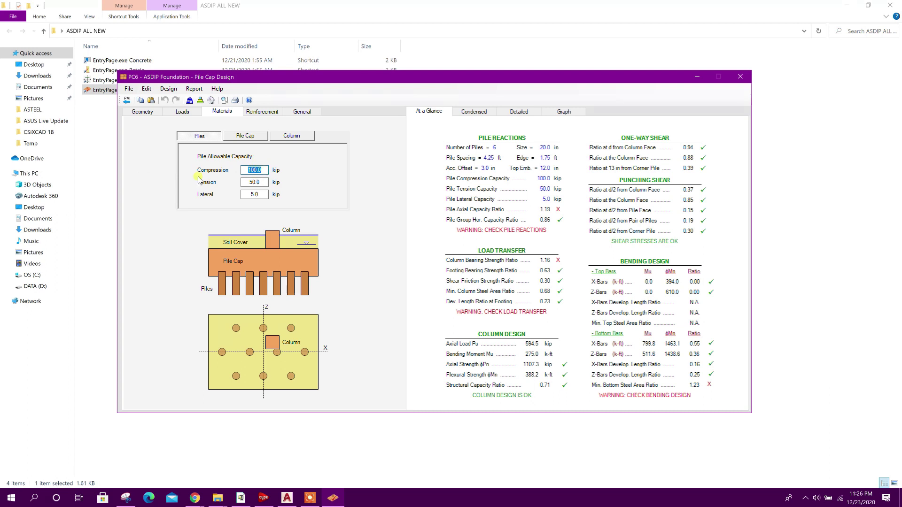
text(125)
click(258, 182)
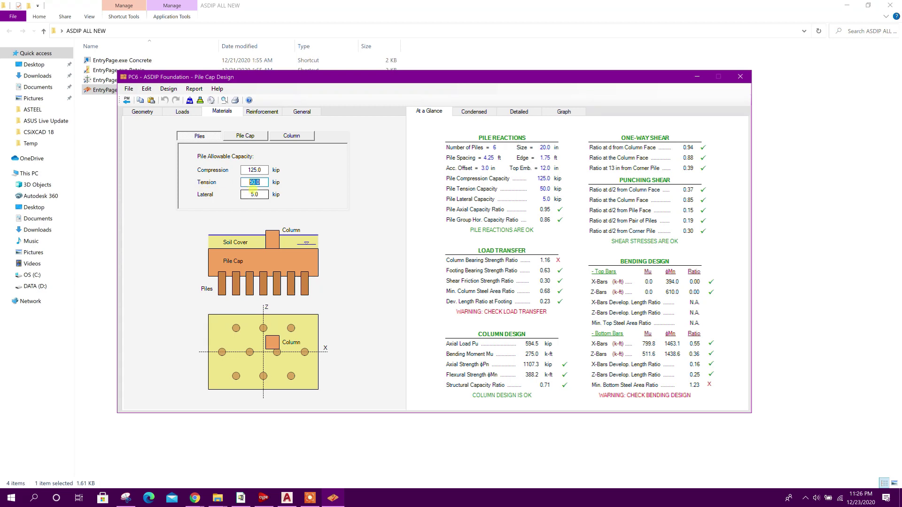
key(Tab)
click(245, 182)
key(Tab)
click(256, 182)
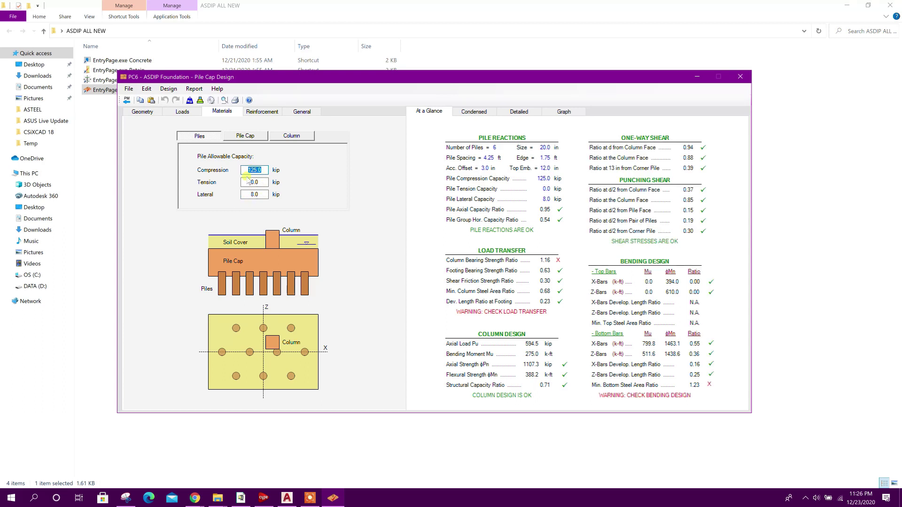
click(241, 194)
click(256, 169)
key(Return)
Review the pile cap and column material properties, including pile cap rebar strength
click(259, 169)
click(245, 136)
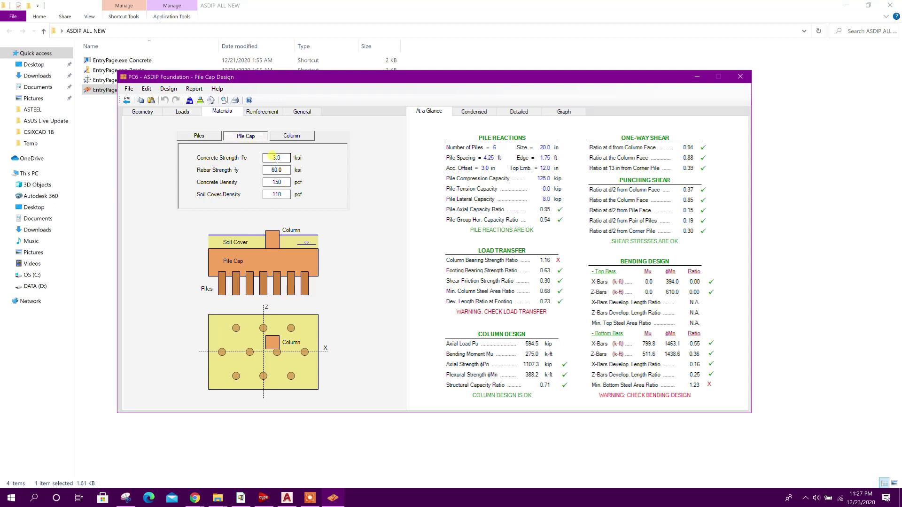
click(282, 170)
click(292, 136)
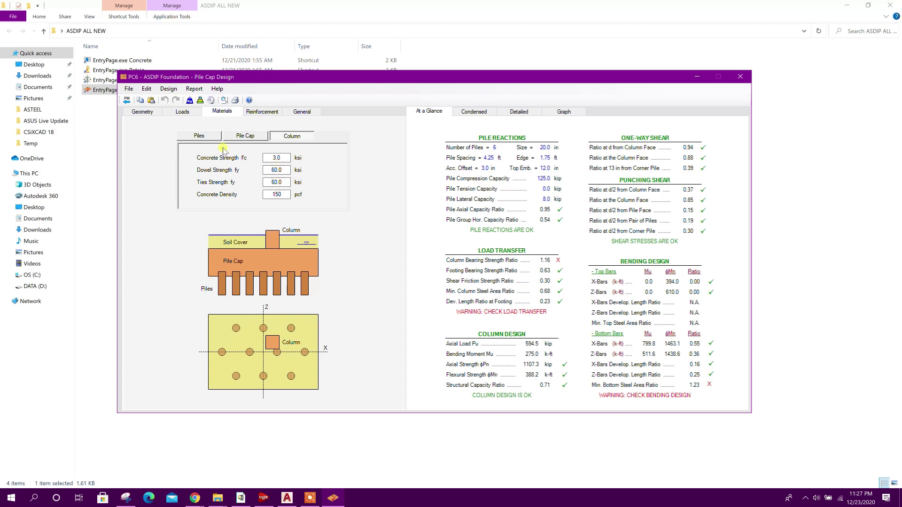
click(254, 113)
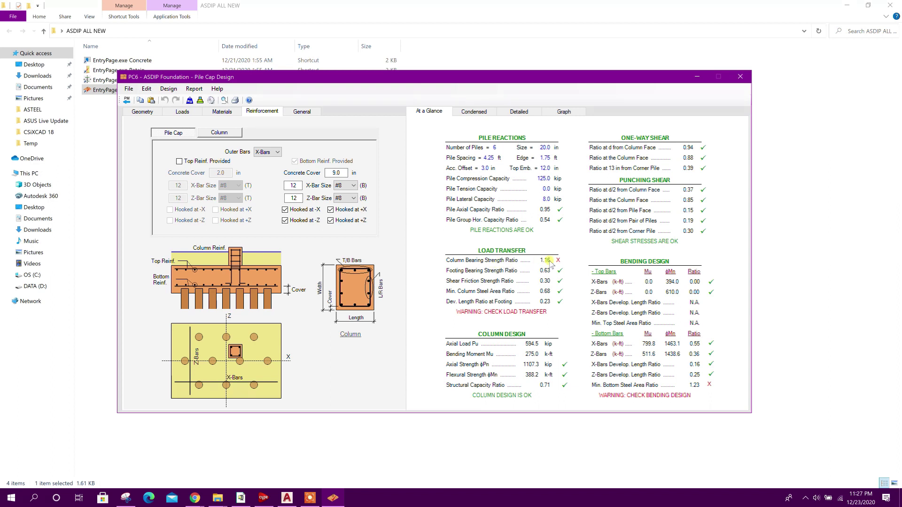
Choose D20 column vertical bars and D10 column ties
click(220, 133)
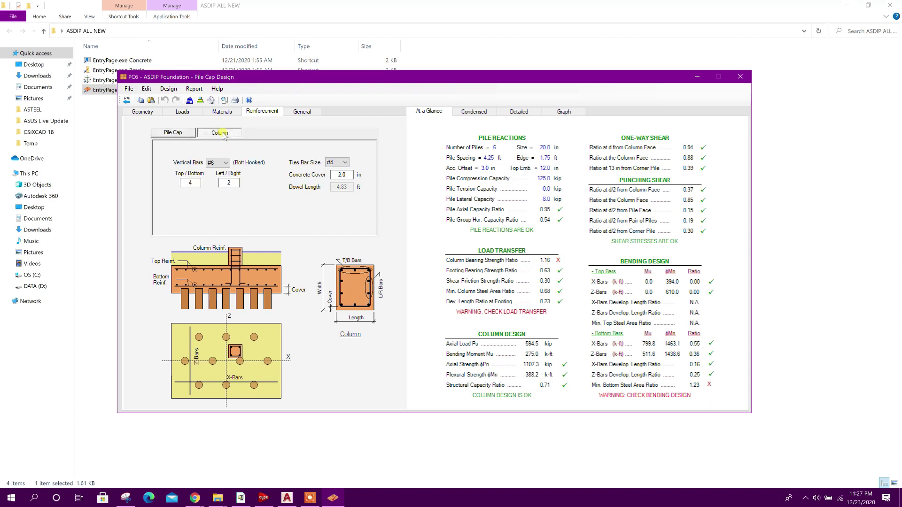
click(224, 164)
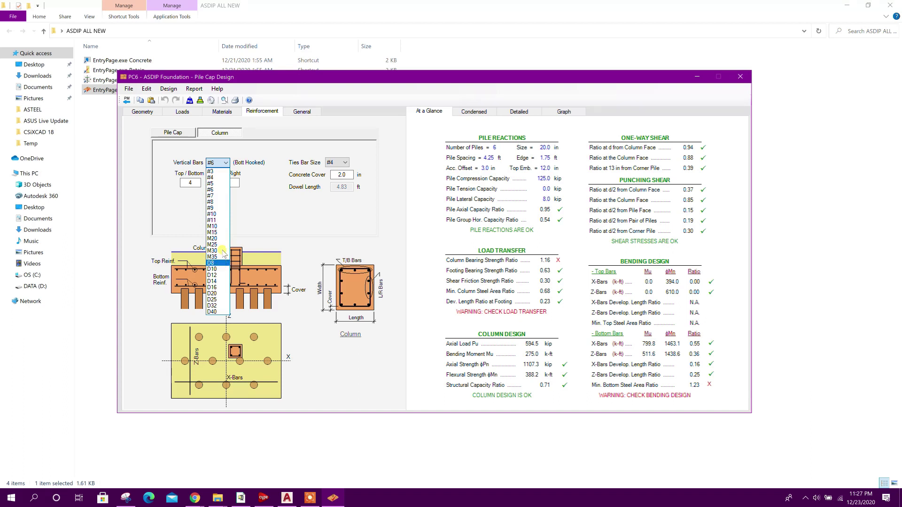
click(213, 294)
click(331, 164)
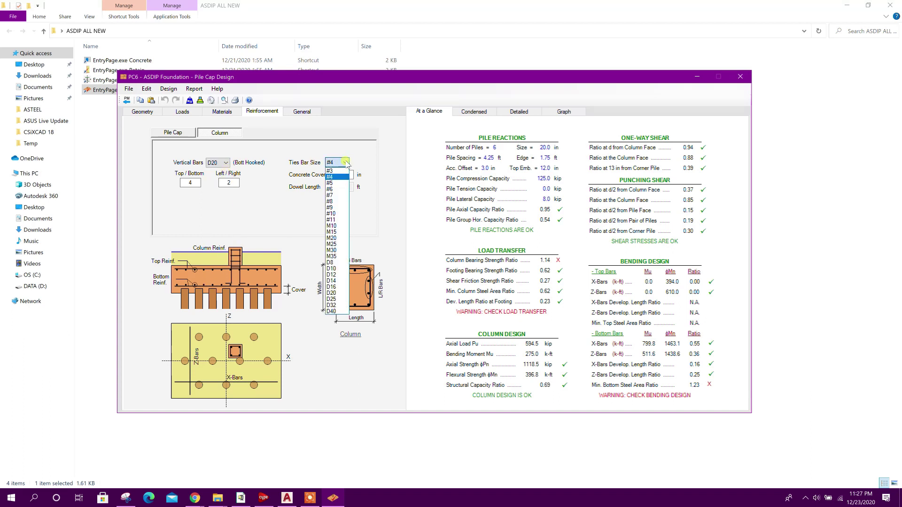
click(337, 268)
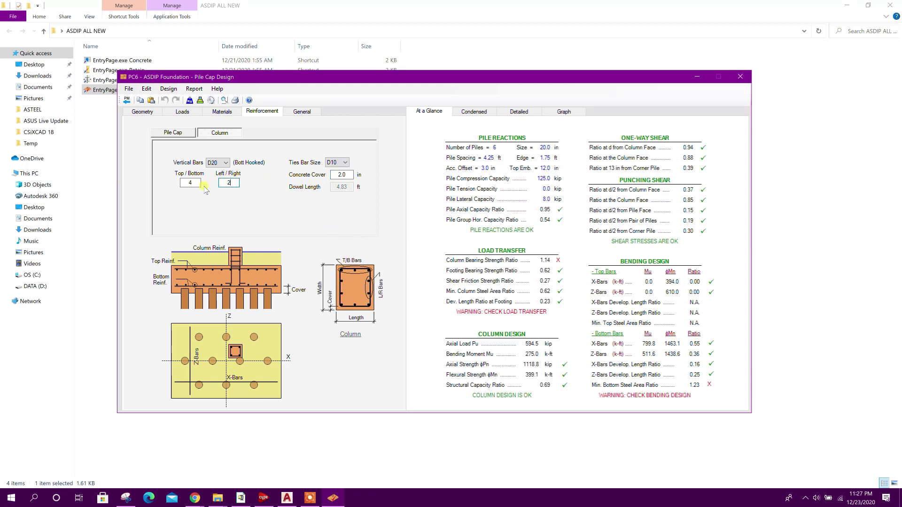
Set 6 column bars on the top/bottom faces and 4 on the left/right faces
click(190, 183)
text(5)
key(Tab)
text(3)
click(190, 182)
double_click(187, 182)
text(65)
double_click(222, 183)
click(190, 181)
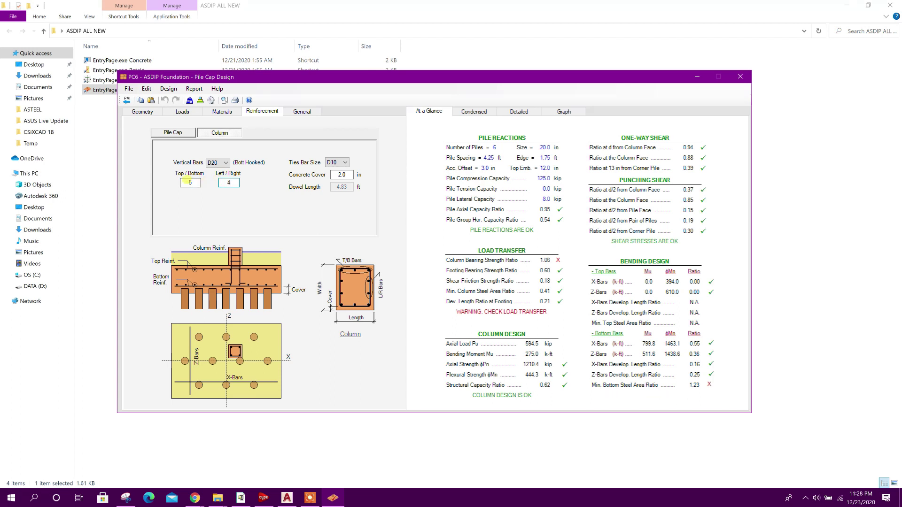
click(221, 183)
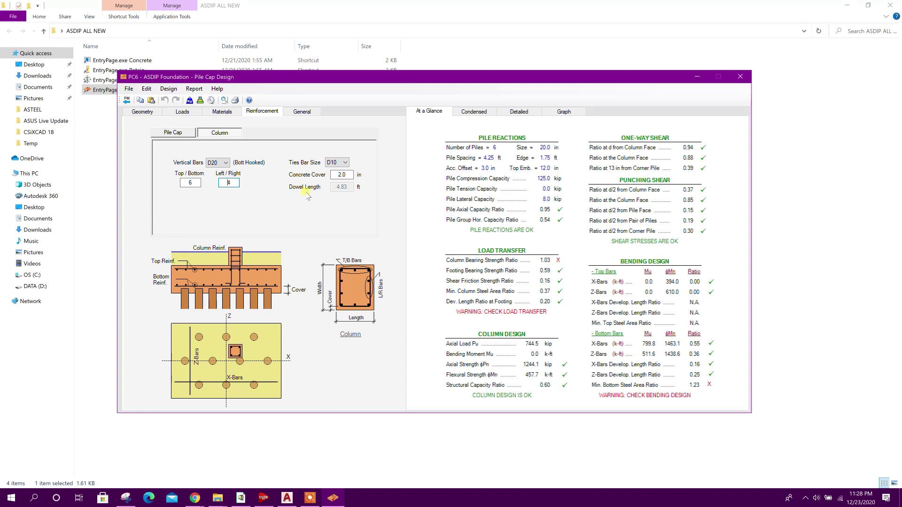
Upsize the column vertical bars to D25
click(225, 162)
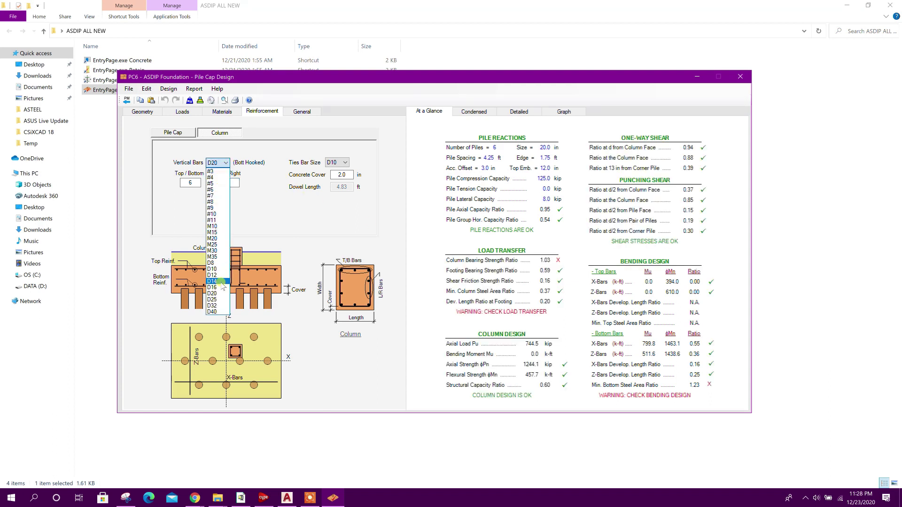
click(220, 300)
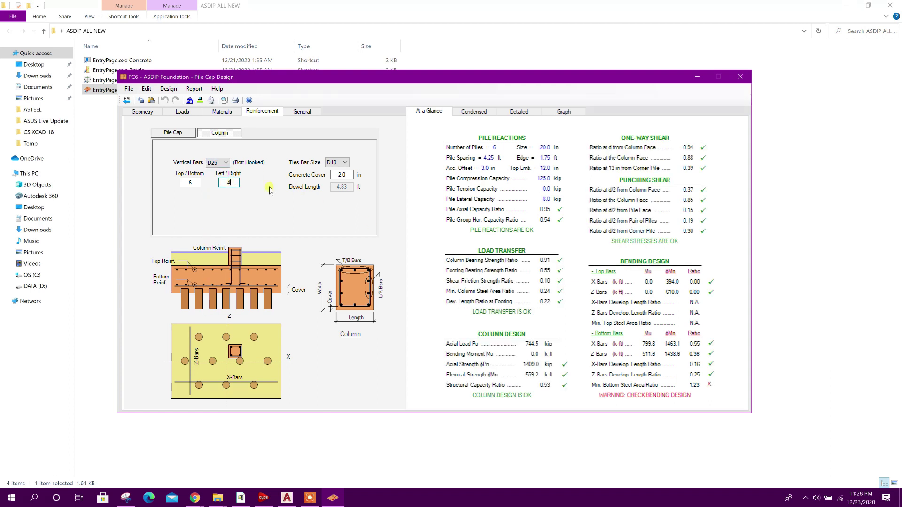
click(342, 174)
Show the pile cap reinforcement inputs and bring up the detailed calculation report
click(174, 133)
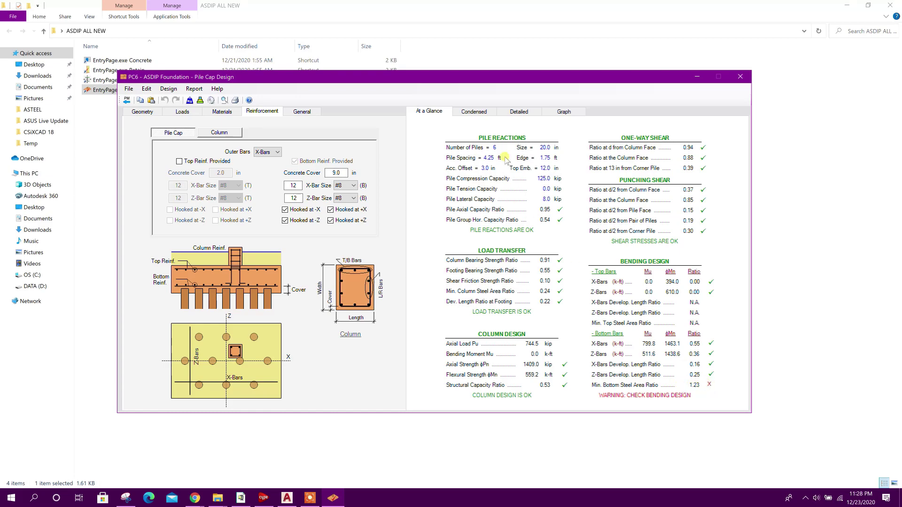
click(523, 115)
scroll(655, 264, down, 15)
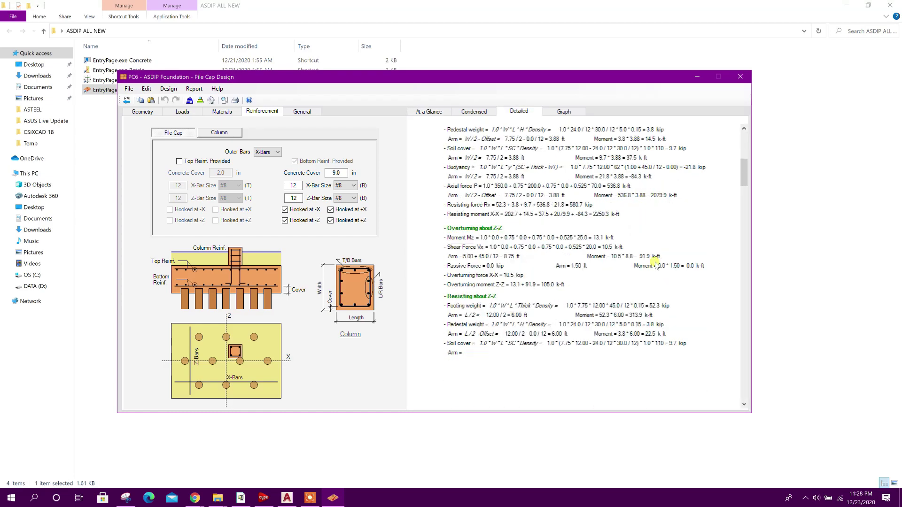
scroll(655, 264, down, 4)
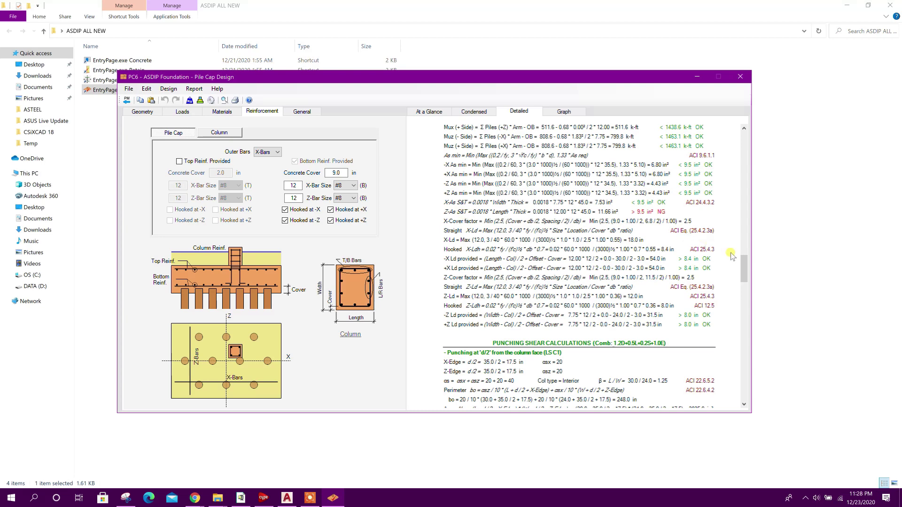
click(429, 111)
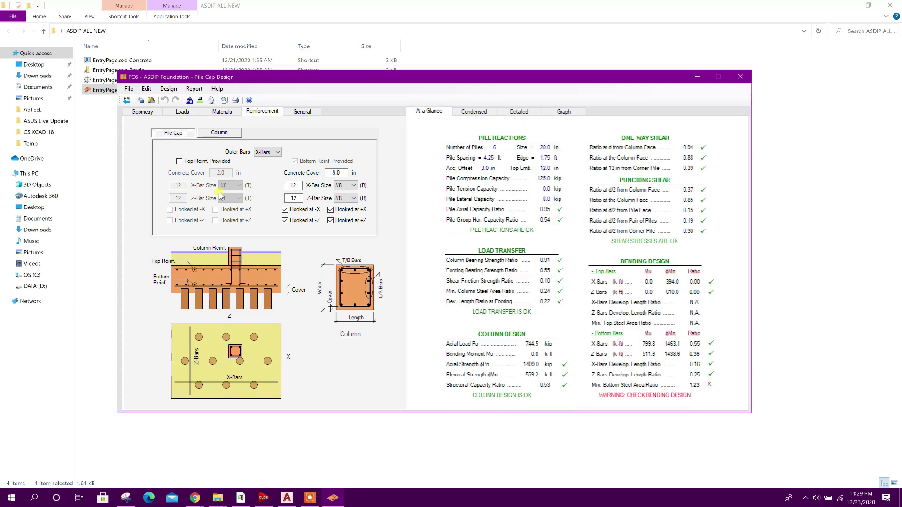
Add top reinforcement to the pile cap with D20 bars in both X and Z
click(180, 161)
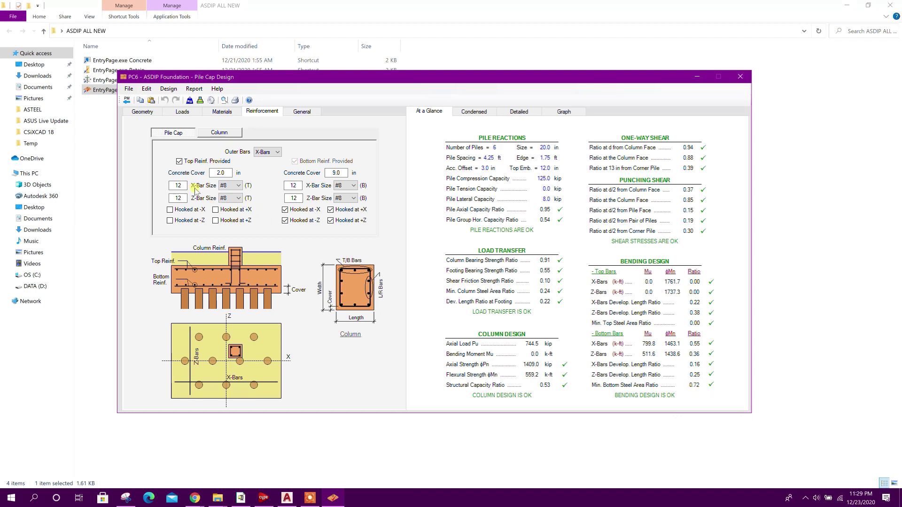
click(237, 186)
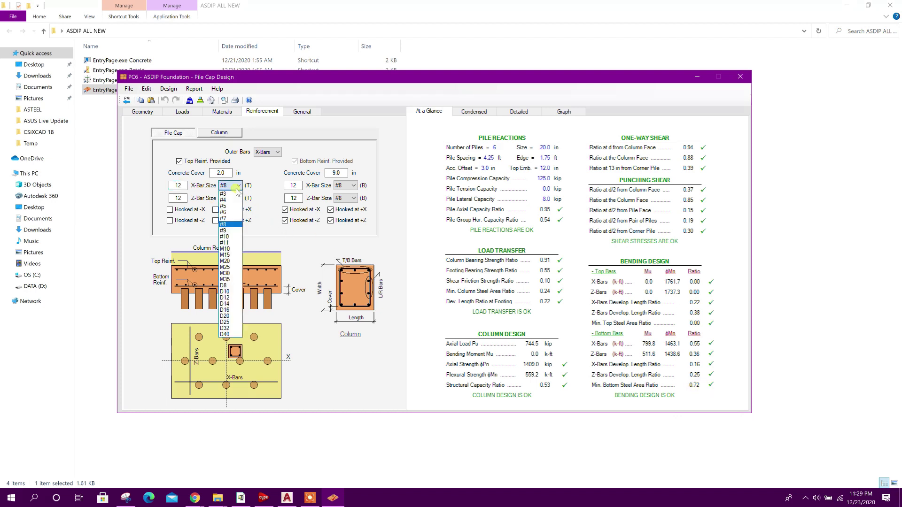
click(233, 317)
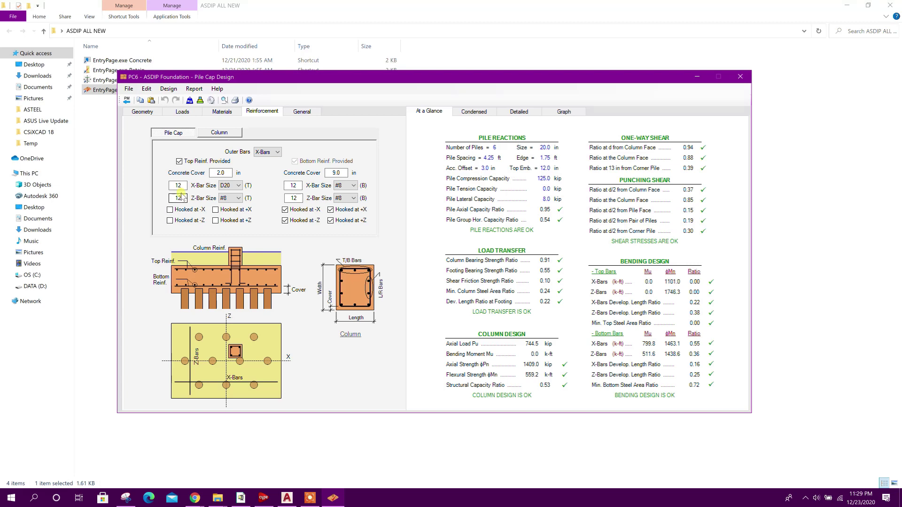
click(238, 198)
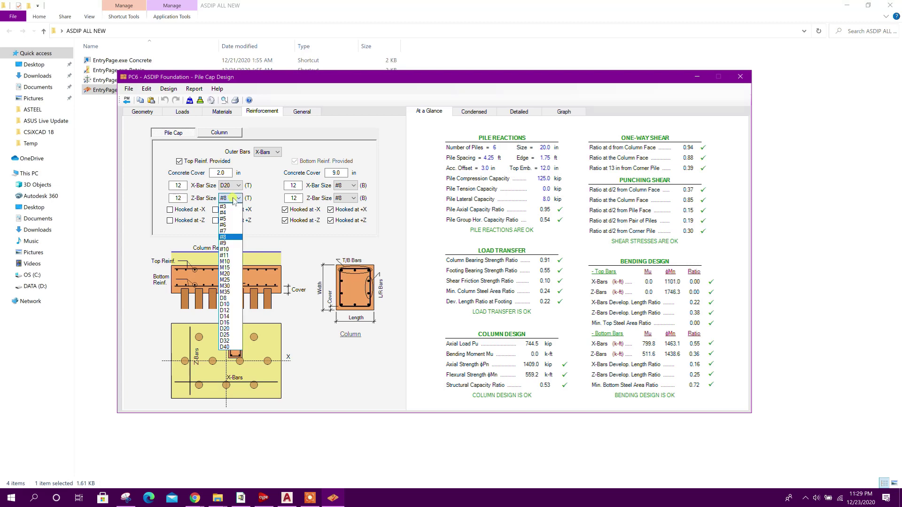
click(226, 329)
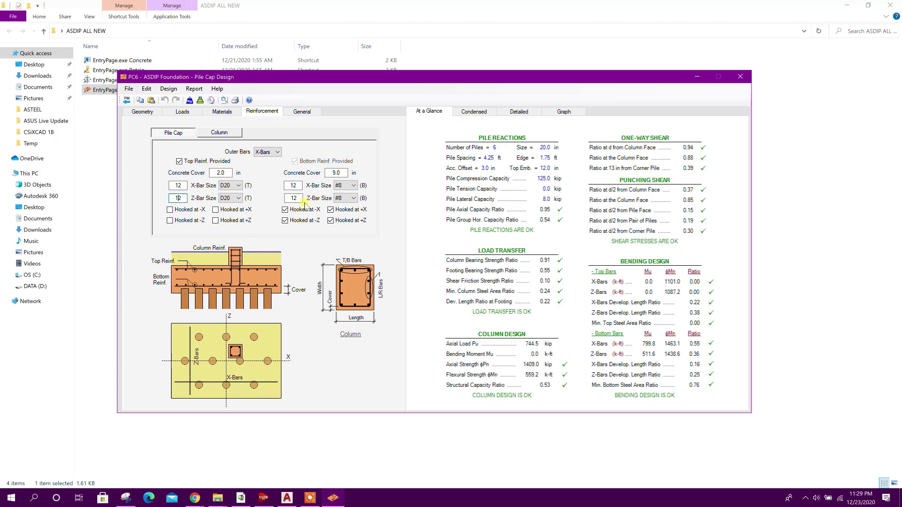
Make the bottom X and Z bars D20 and set both bottom bar counts to 16
click(348, 186)
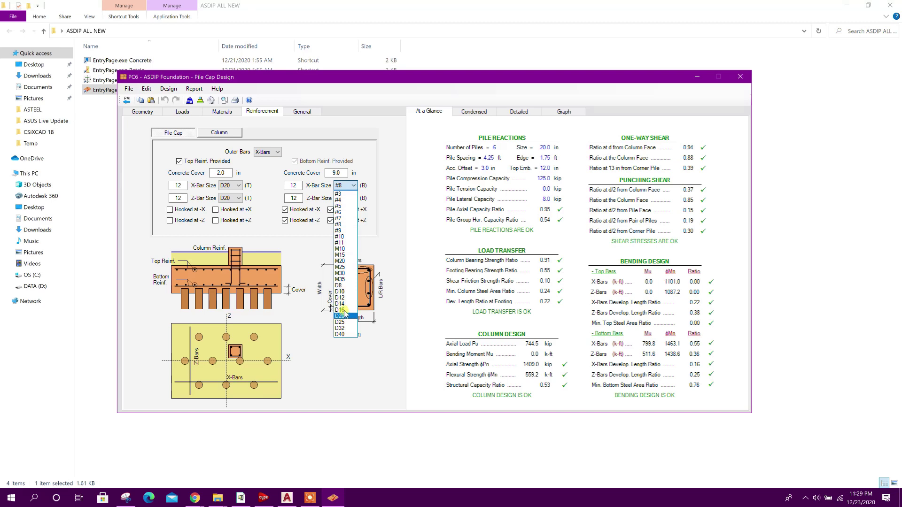
click(346, 310)
click(348, 185)
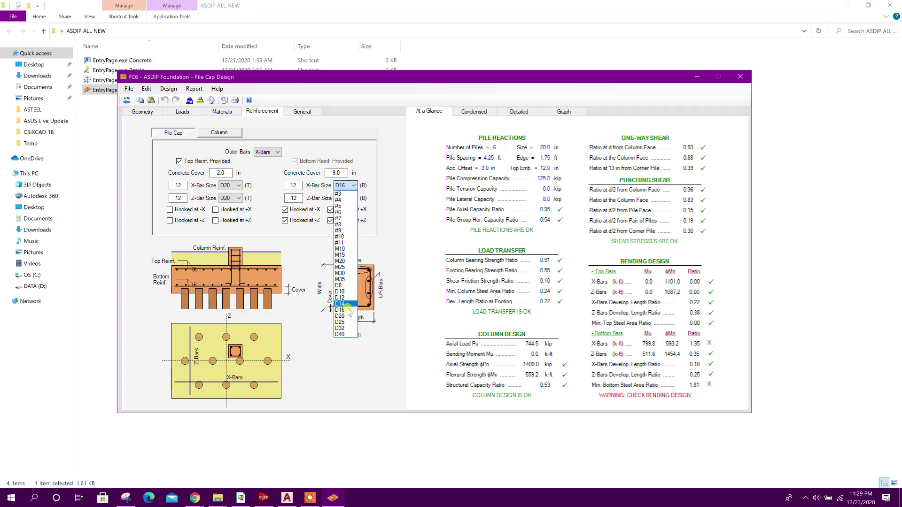
click(340, 316)
click(347, 199)
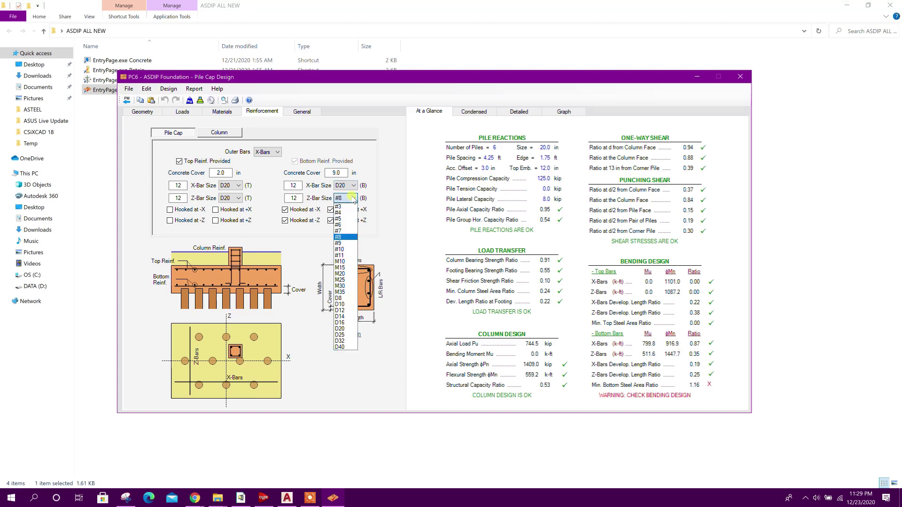
click(340, 329)
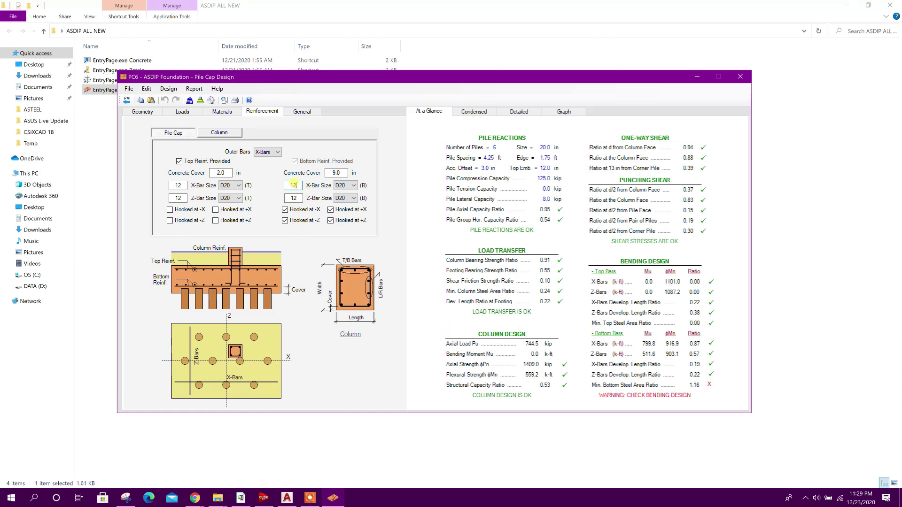
click(292, 185)
click(292, 198)
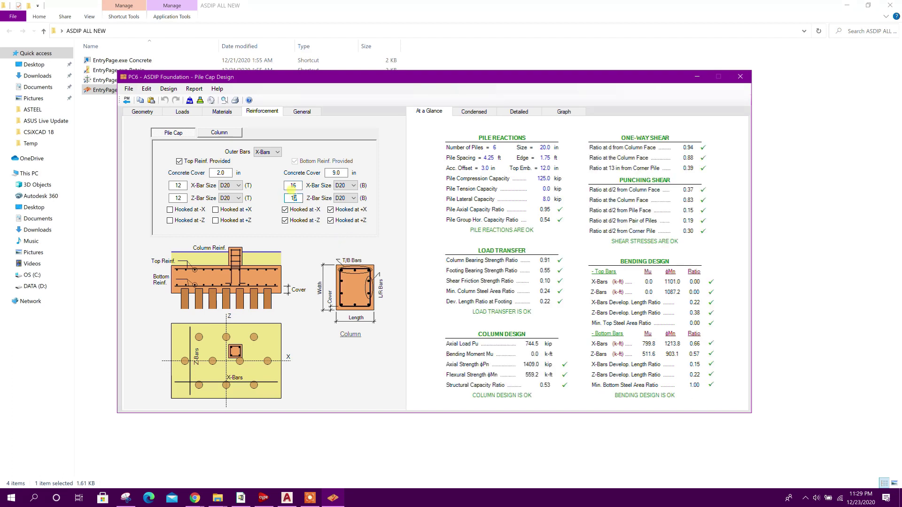
text(16)
click(345, 176)
Look over the general project information, then go back to the reinforcement inputs
click(301, 112)
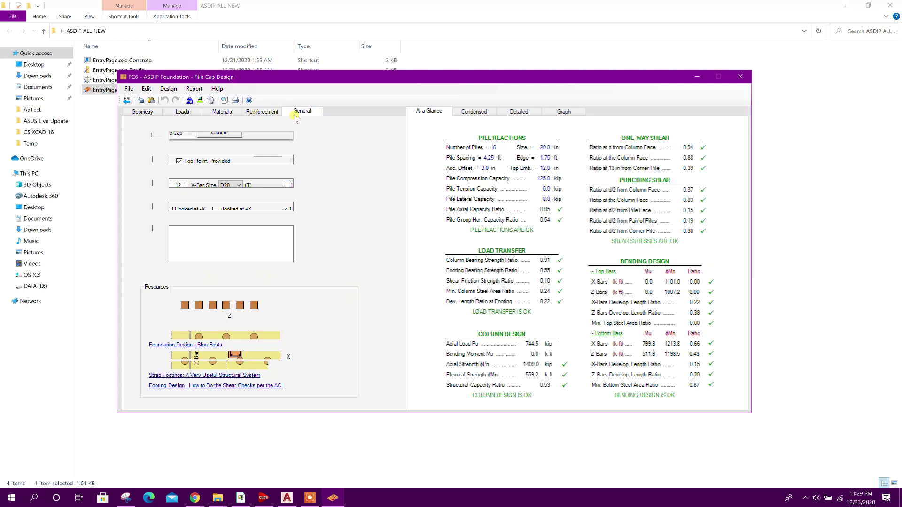
click(177, 162)
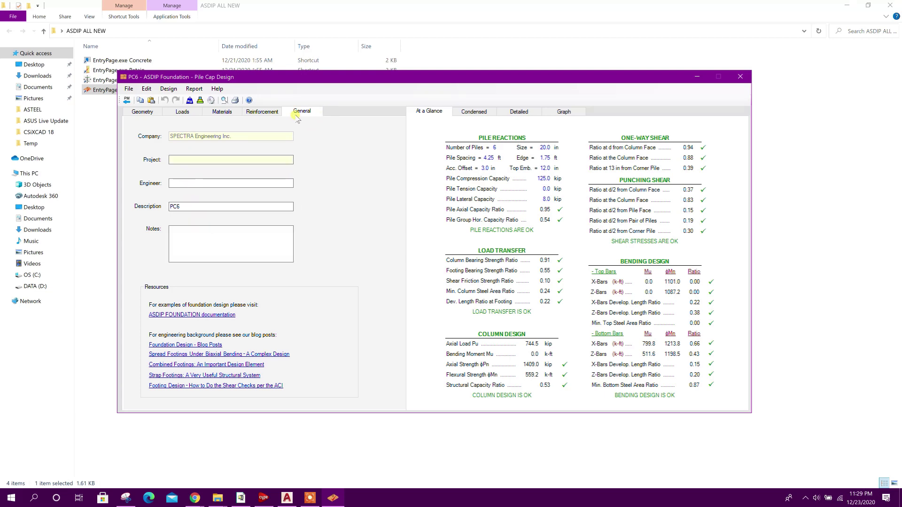
click(262, 112)
click(303, 113)
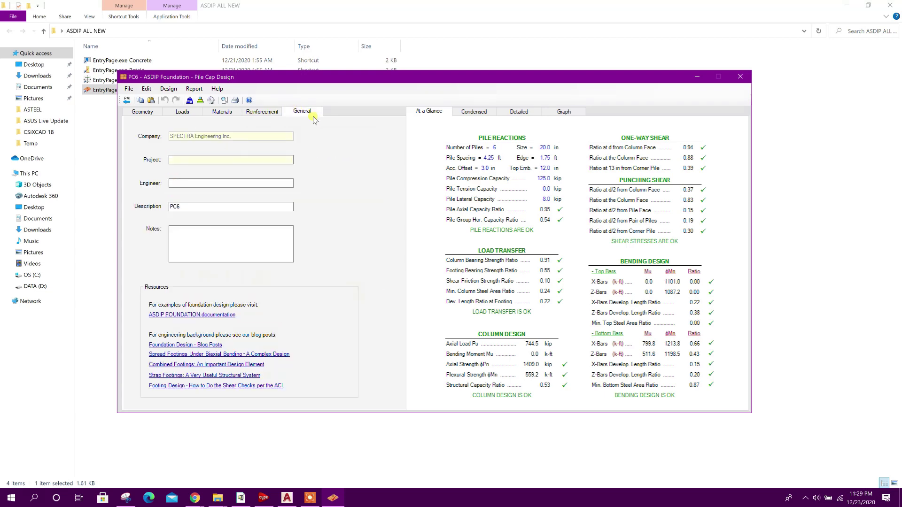
click(263, 113)
Review the condensed and detailed result reports, then display the pile reaction graphs
click(486, 115)
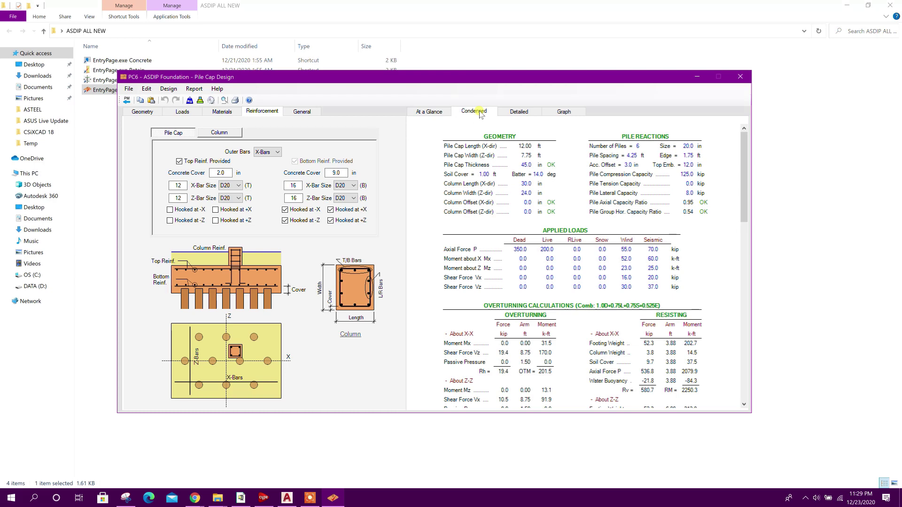
click(428, 113)
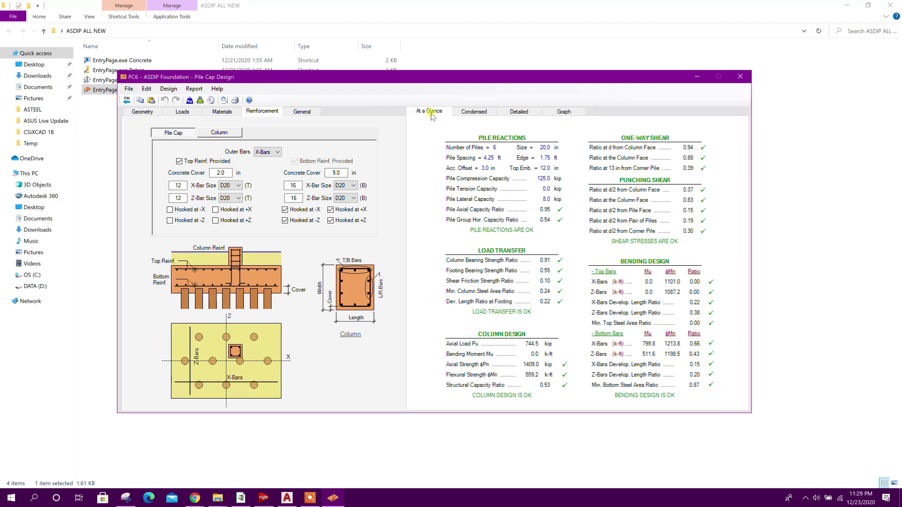
click(467, 113)
scroll(747, 192, down, 1)
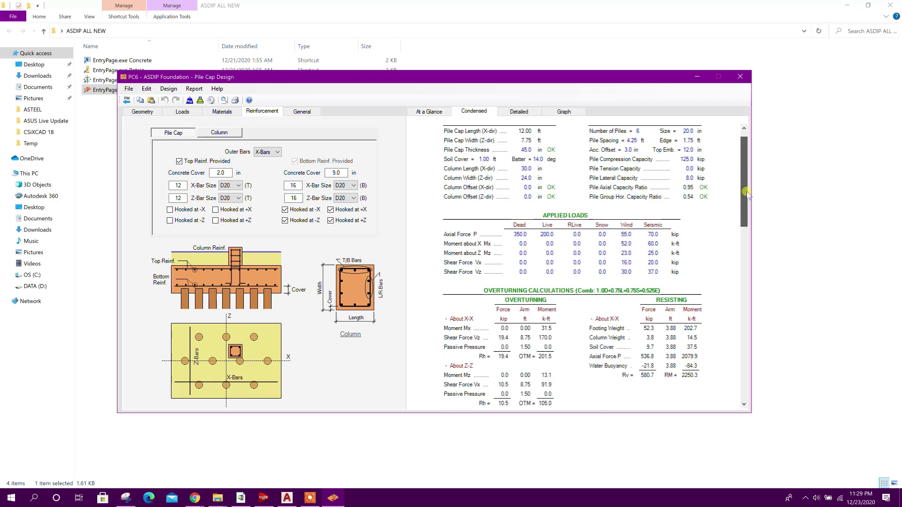
scroll(747, 194, down, 15)
click(518, 112)
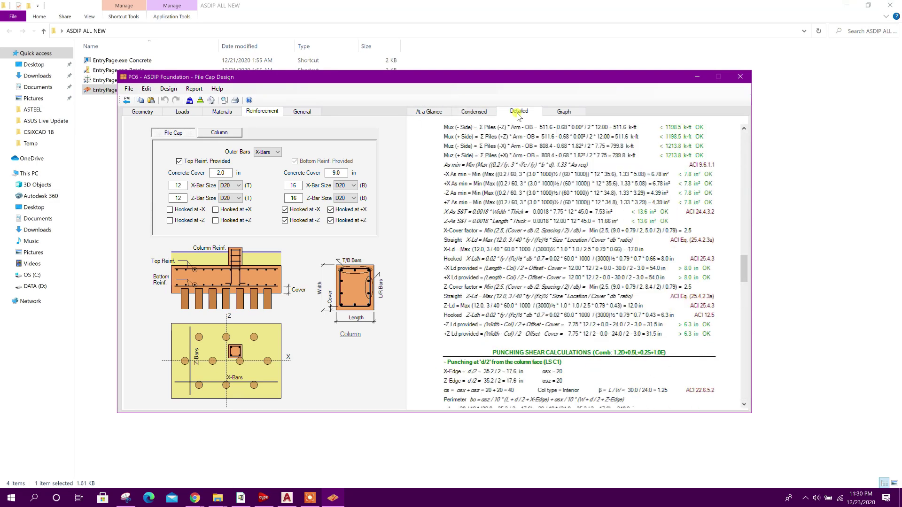
drag(743, 269, 747, 146)
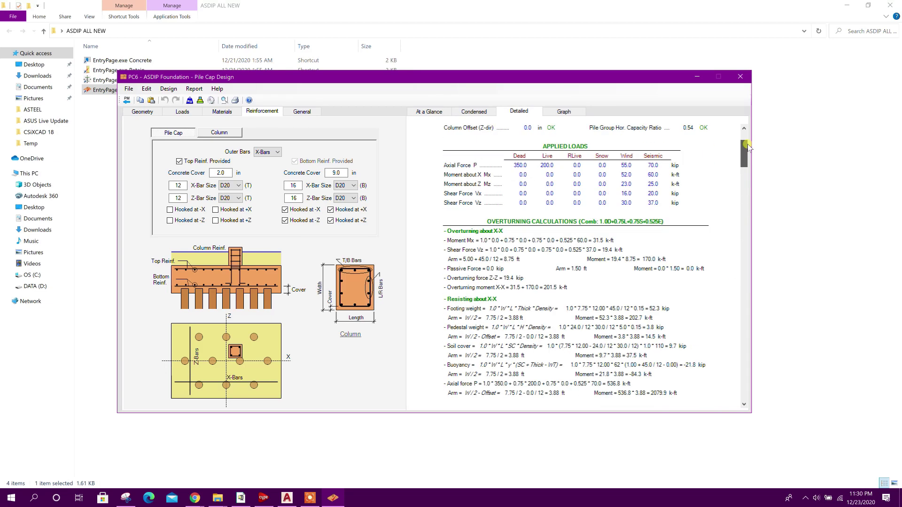
click(564, 112)
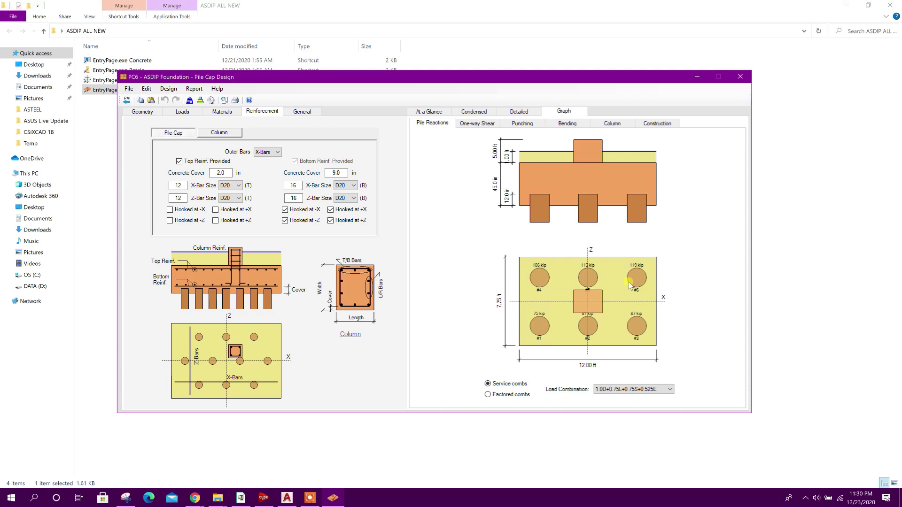
Show the one-way shear diagrams, including one-way shear at the column face
click(475, 124)
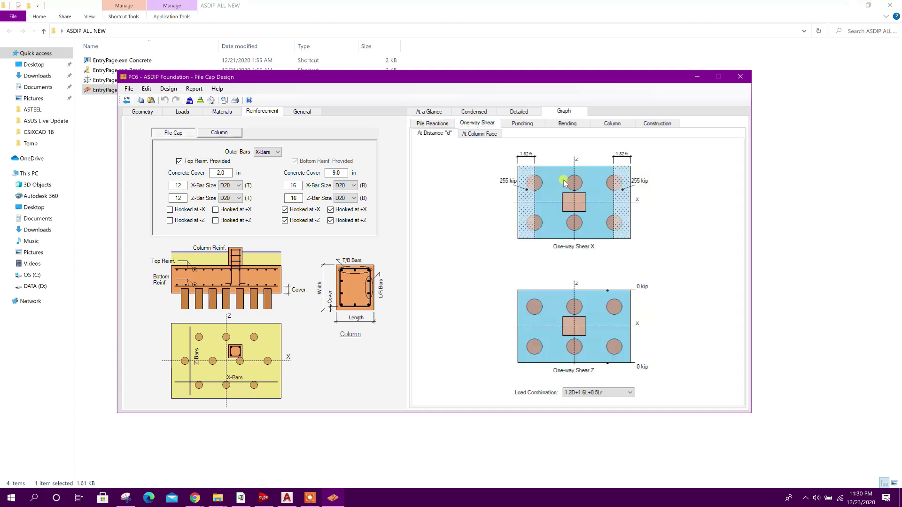
click(479, 135)
click(436, 133)
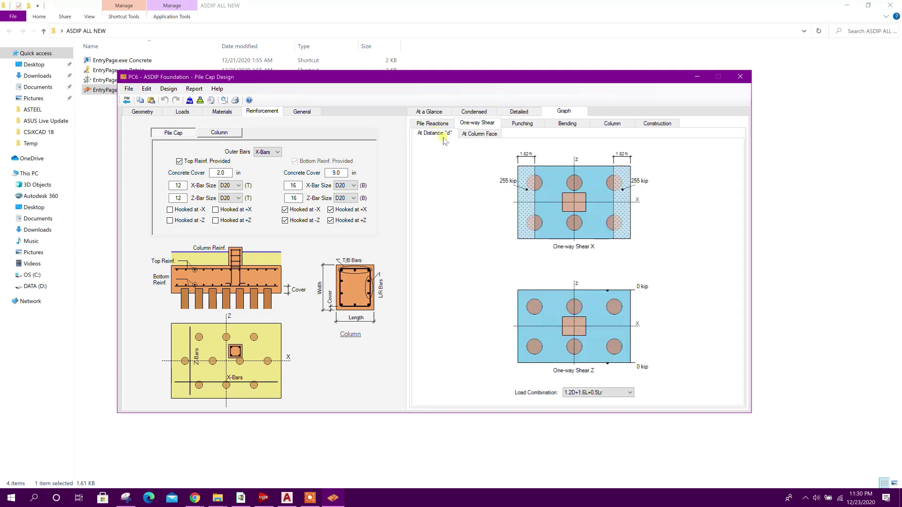
click(488, 142)
View the punching shear diagrams for the 1.2D+0.5L+0.2S+1.0E load combination
click(515, 125)
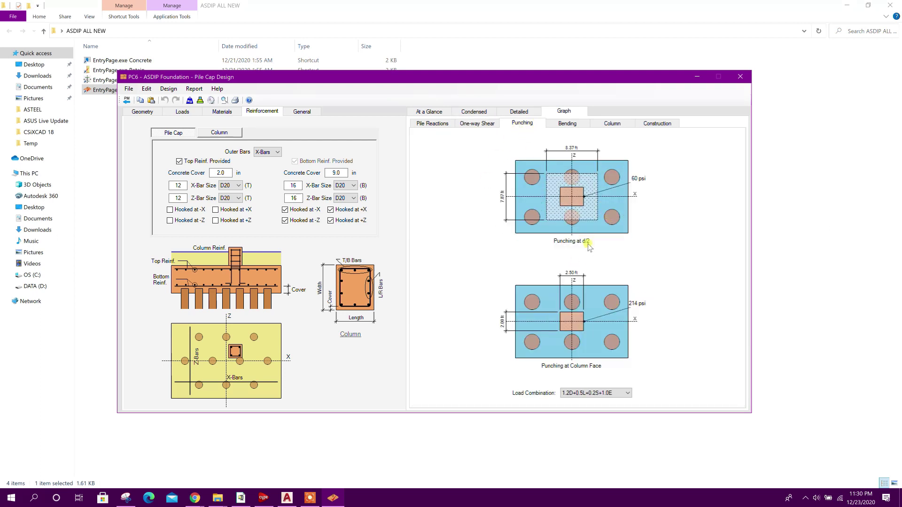
click(628, 393)
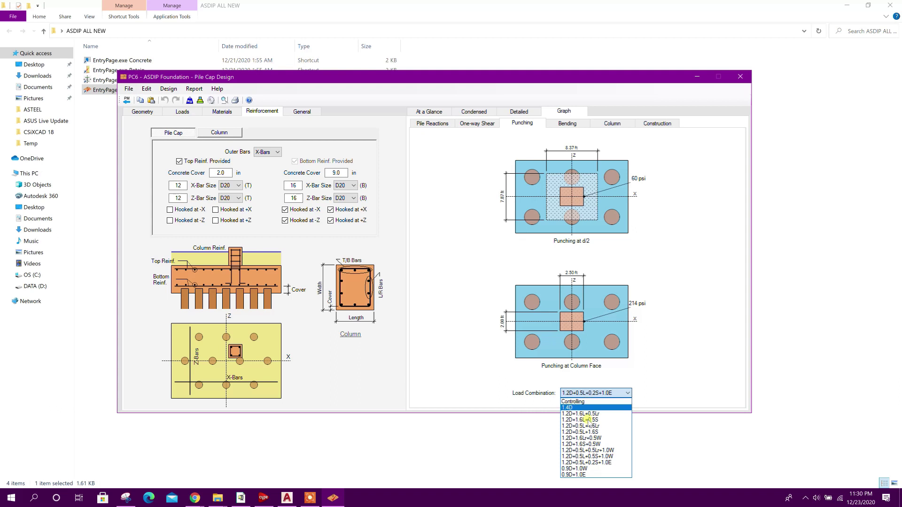
click(576, 395)
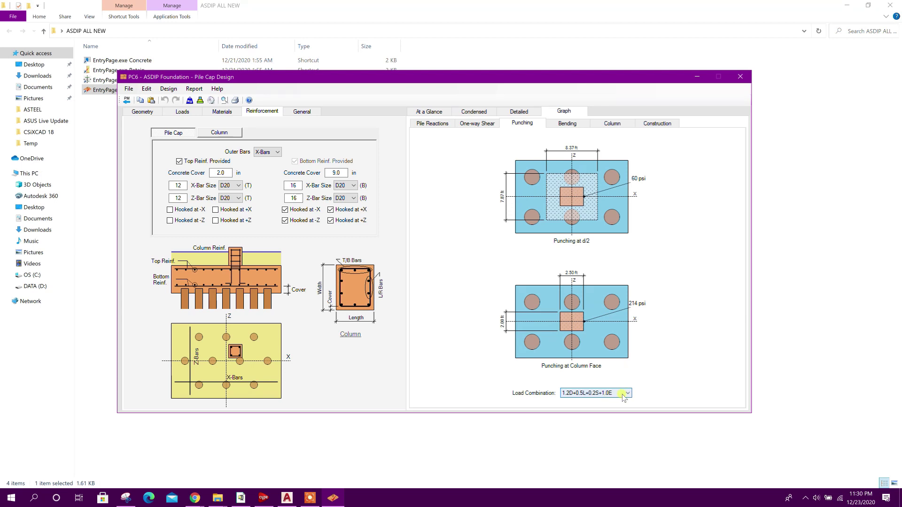
Review the bending, column interaction and construction graphs, then return to At a Glance
click(569, 124)
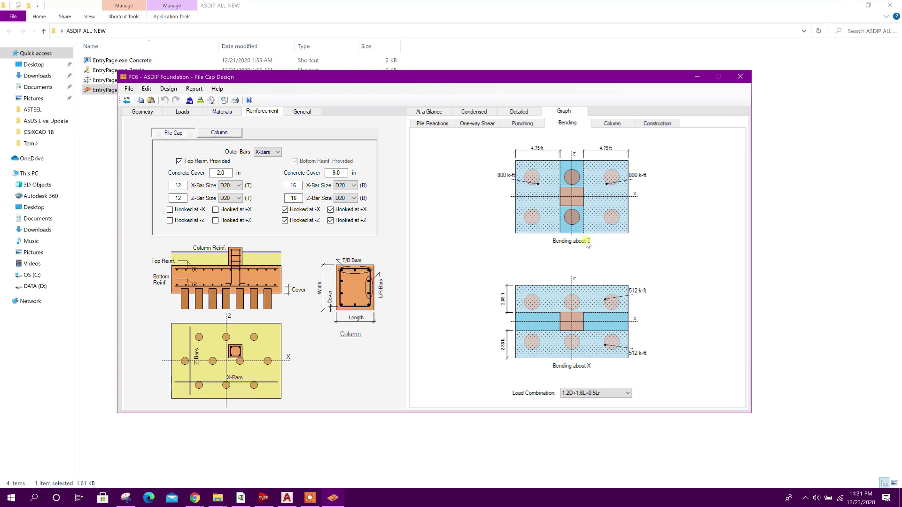
click(612, 123)
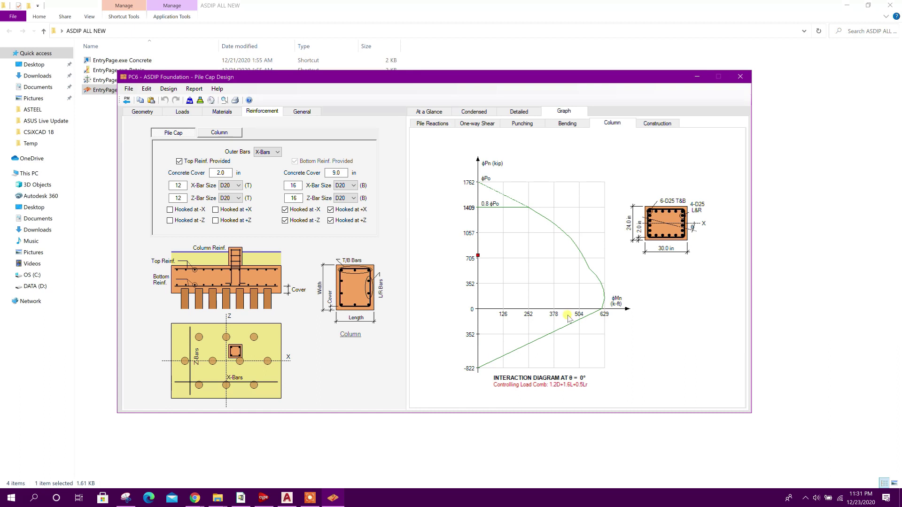
click(645, 126)
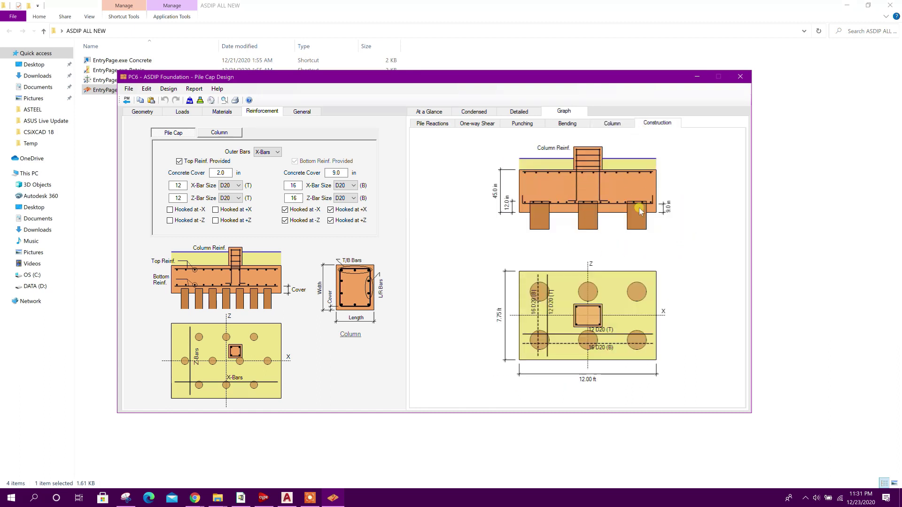
click(430, 113)
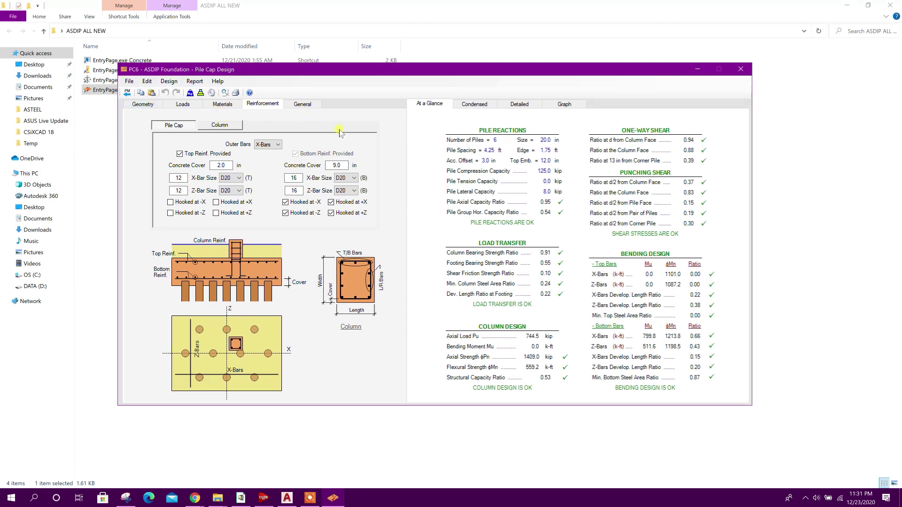
Print the Condensed Report to Adobe PDF as document.pdf, replacing the existing file
click(236, 93)
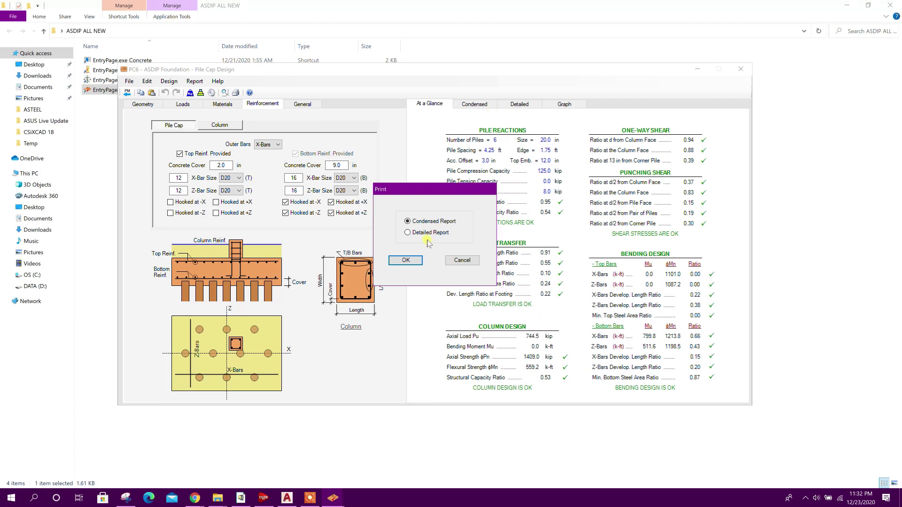
click(406, 260)
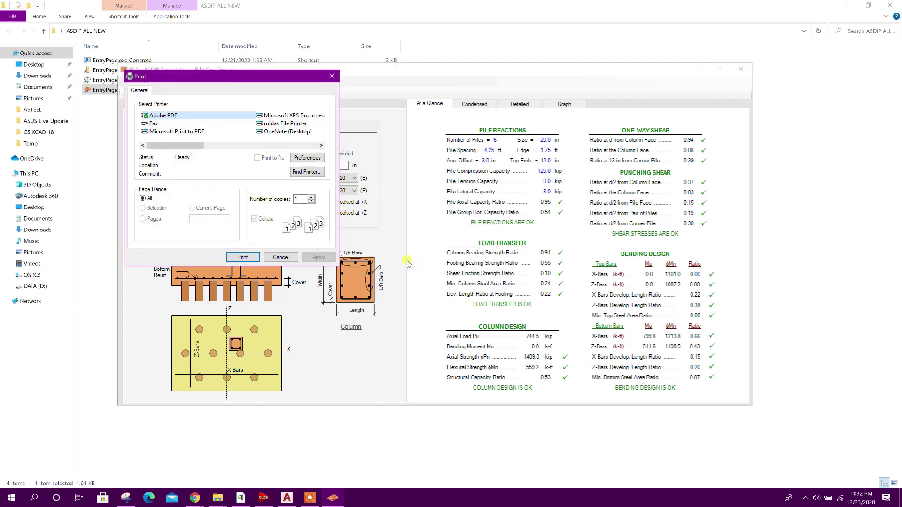
click(243, 257)
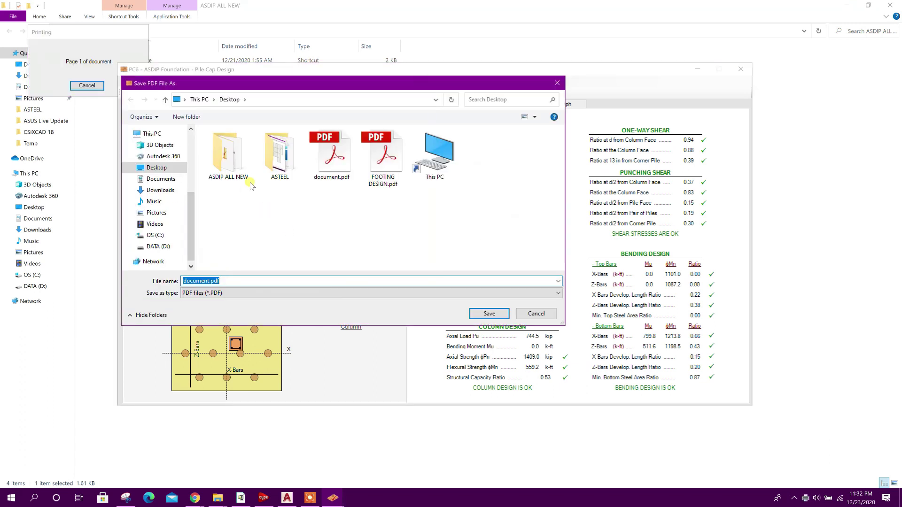
click(494, 314)
click(478, 252)
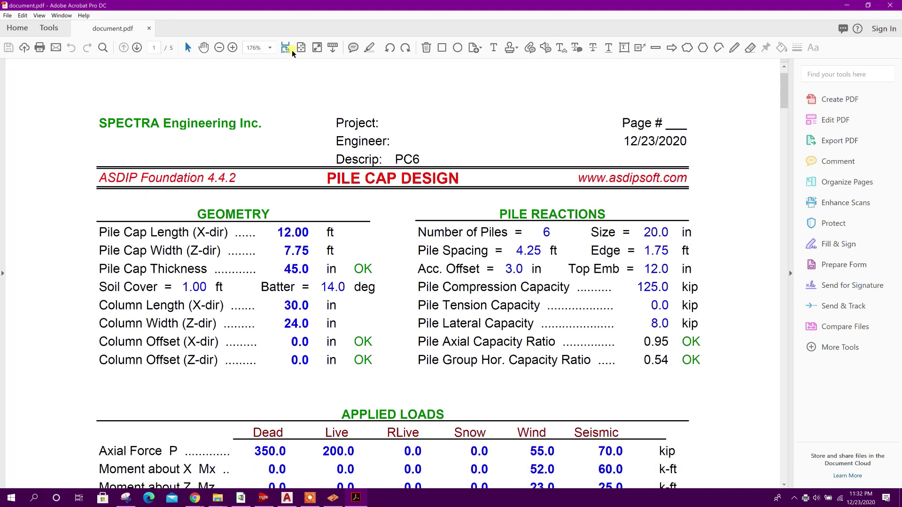
Fit the page, scroll through the 5-page condensed report, and close Acrobat
click(291, 49)
scroll(444, 243, down, 3)
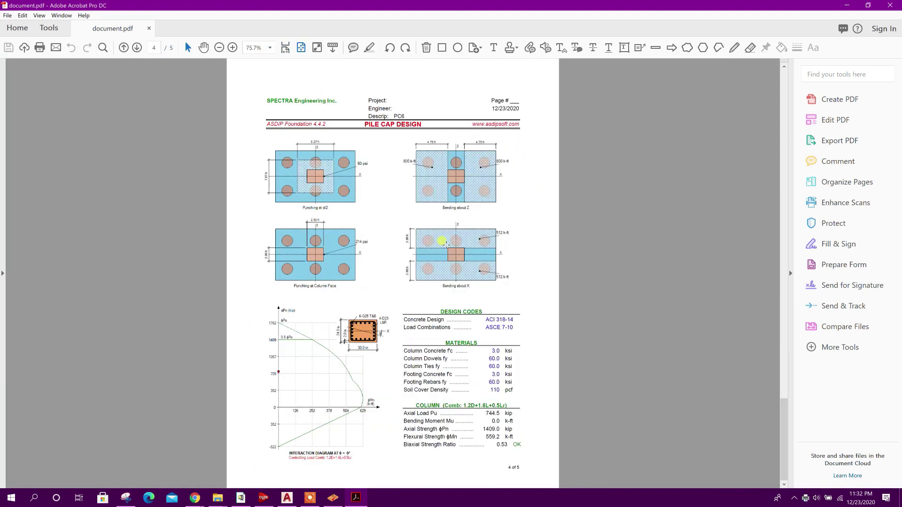
scroll(444, 243, down, 1)
scroll(441, 240, up, 4)
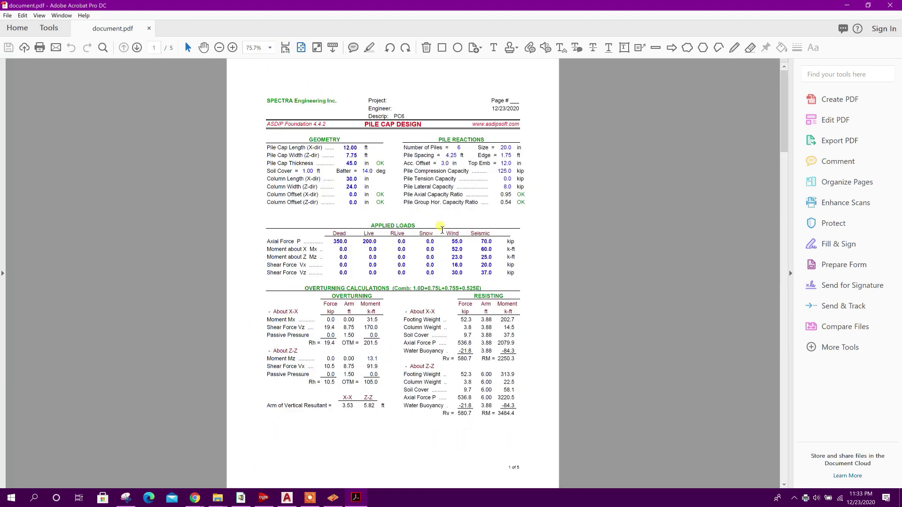
click(883, 4)
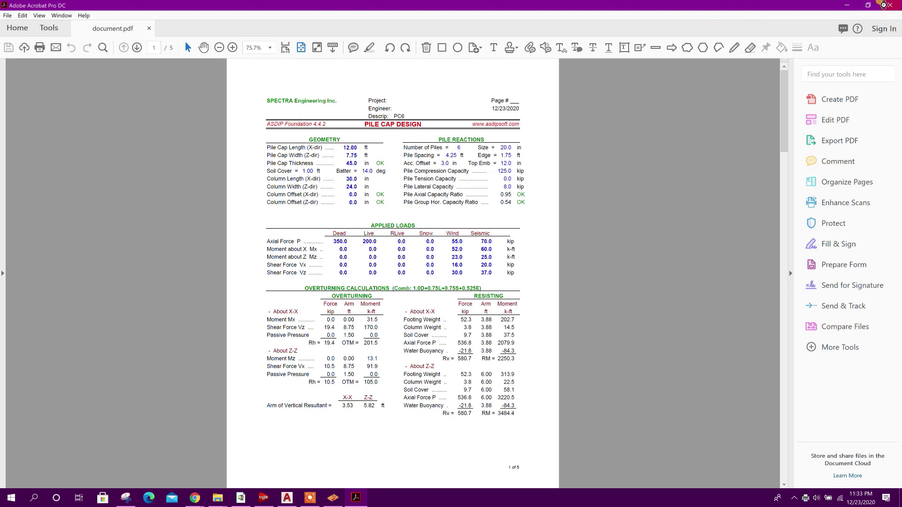
Print the Detailed Report to Adobe PDF, saving it as document2.pdf
click(235, 92)
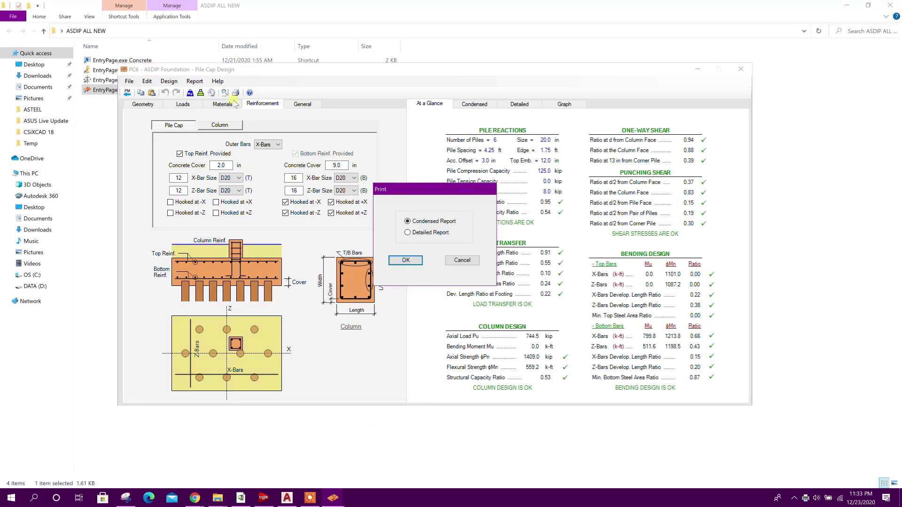
click(409, 260)
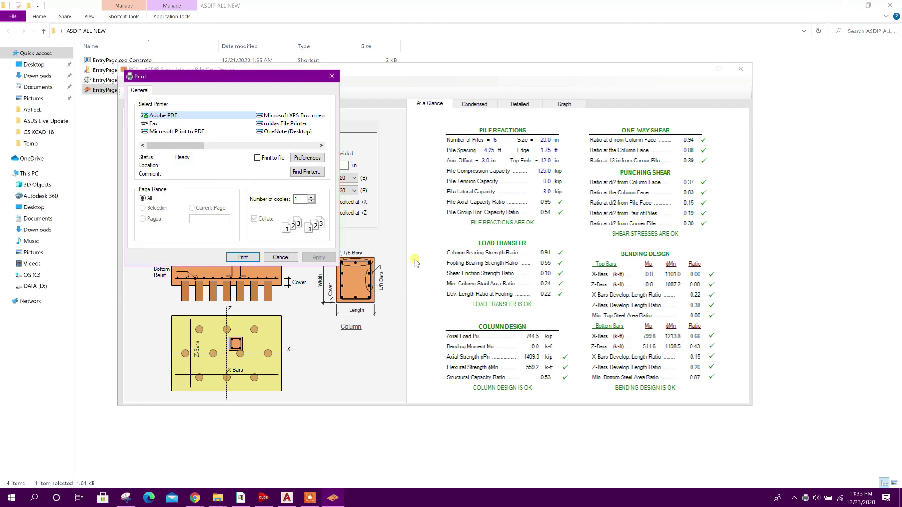
click(243, 257)
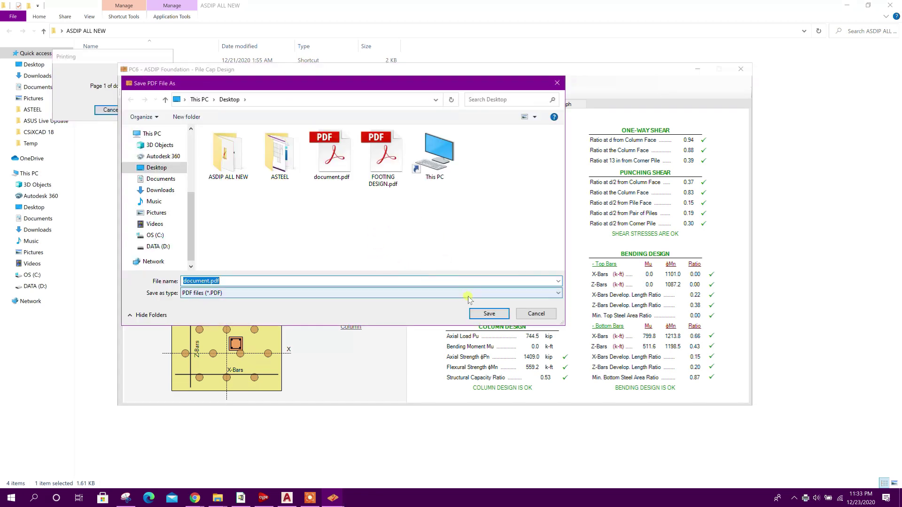
click(204, 280)
text(1)
click(489, 313)
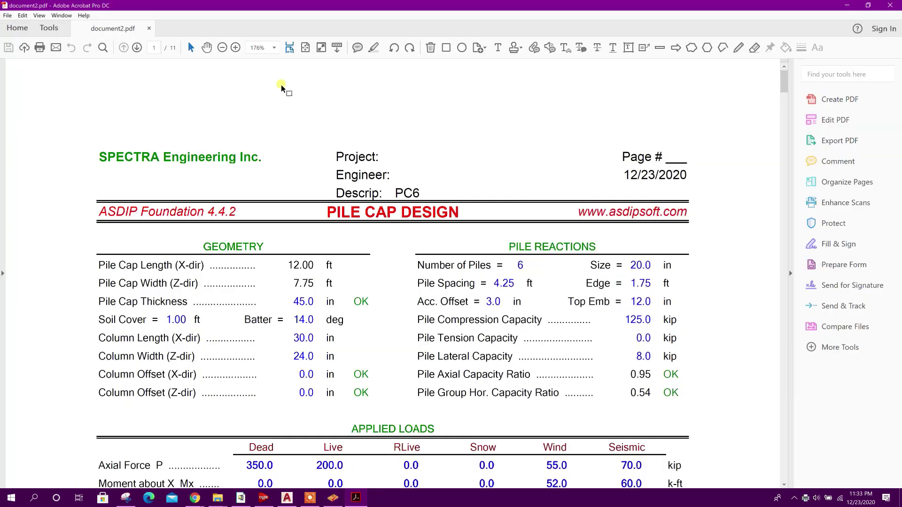
Fit the page, scroll through the 11-page detailed report, and close Acrobat
click(306, 49)
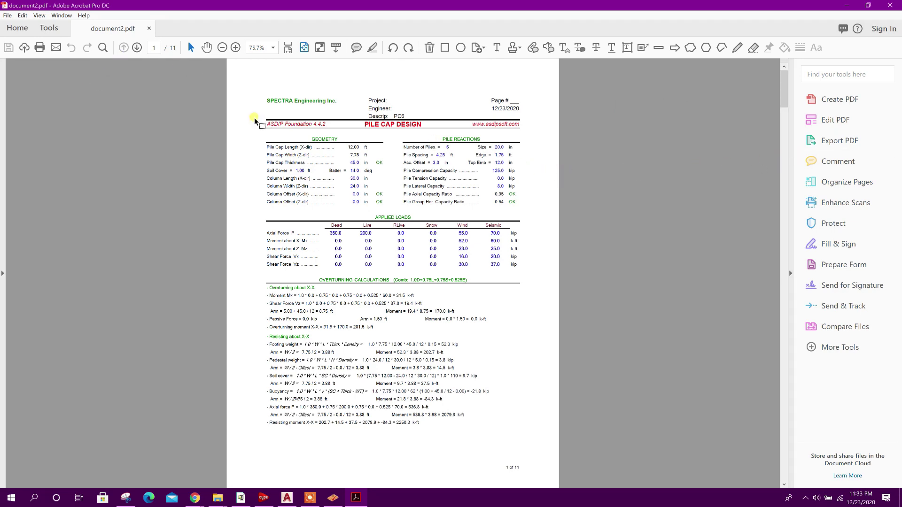
scroll(235, 87, down, 1)
scroll(256, 94, up, 1)
scroll(319, 141, down, 4)
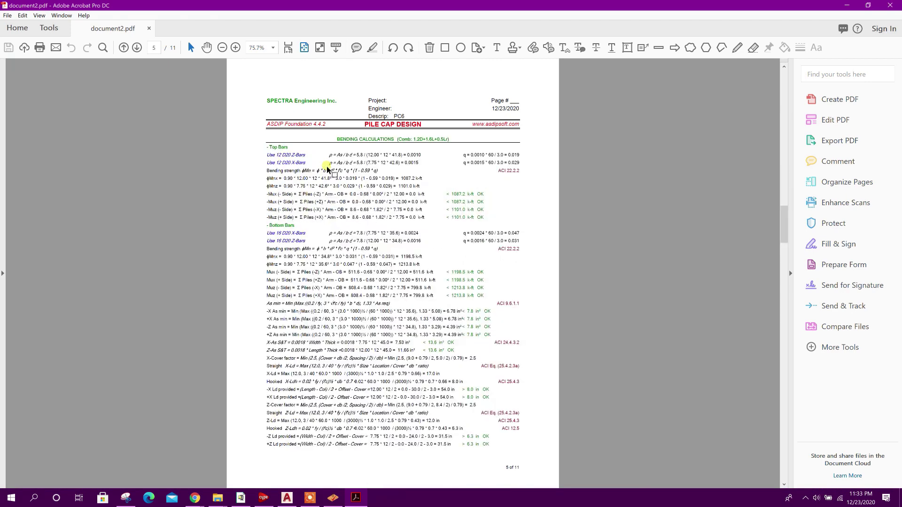
scroll(327, 169, down, 2)
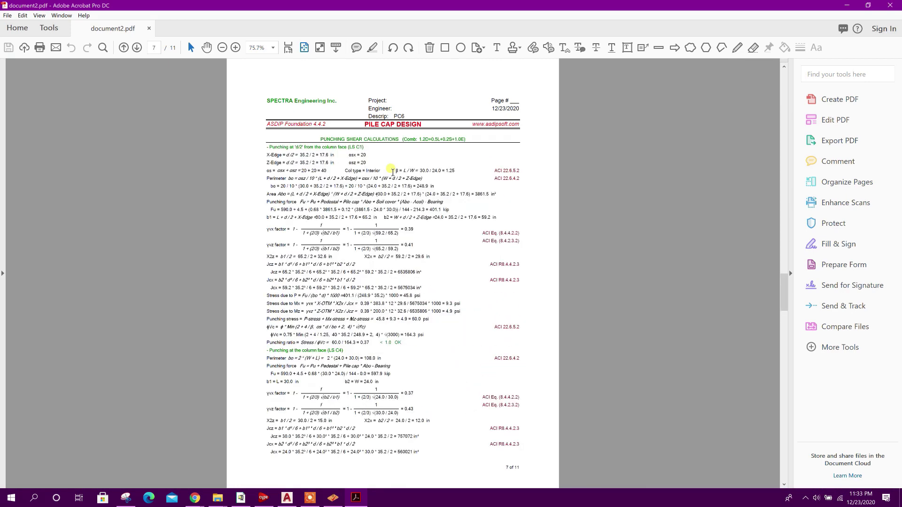
scroll(392, 171, down, 4)
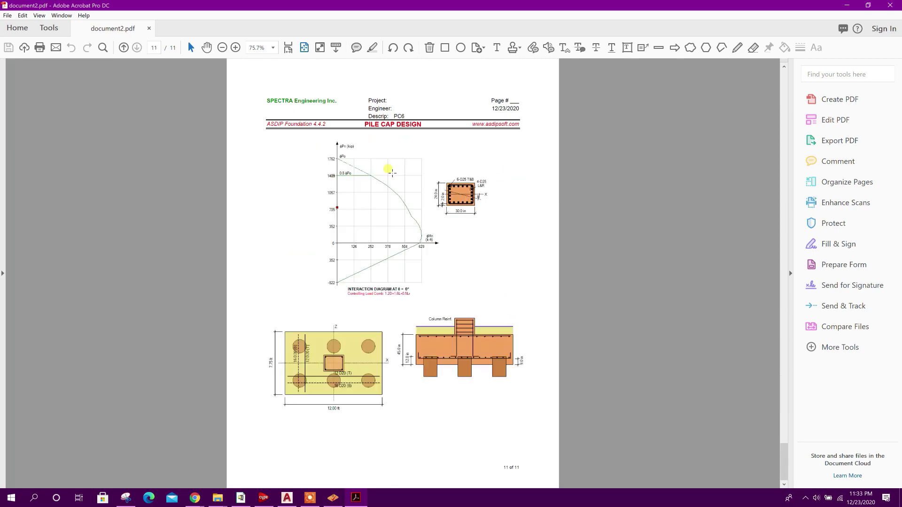
scroll(392, 172, up, 10)
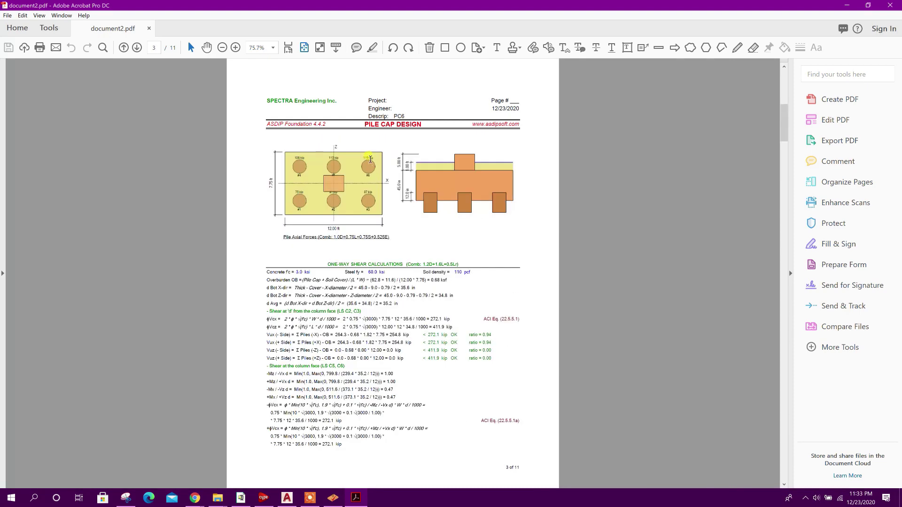
click(889, 6)
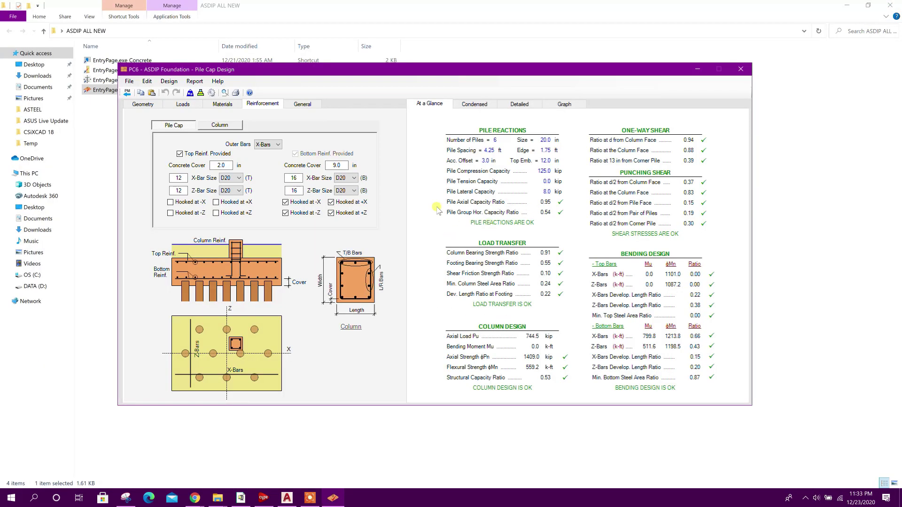
drag(271, 74, 292, 69)
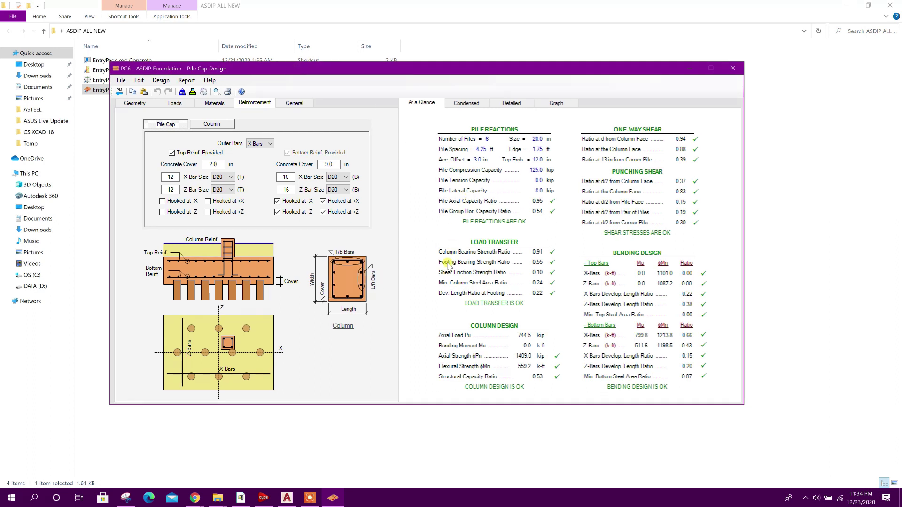